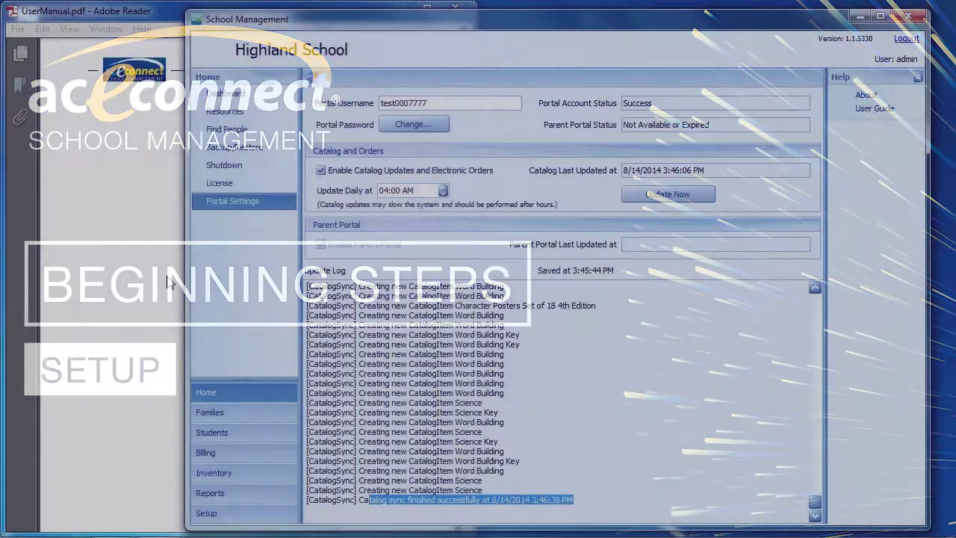
Scroll the manual to the Setup Section page and bring School Management back to the front
scroll(466, 527, "down", 5)
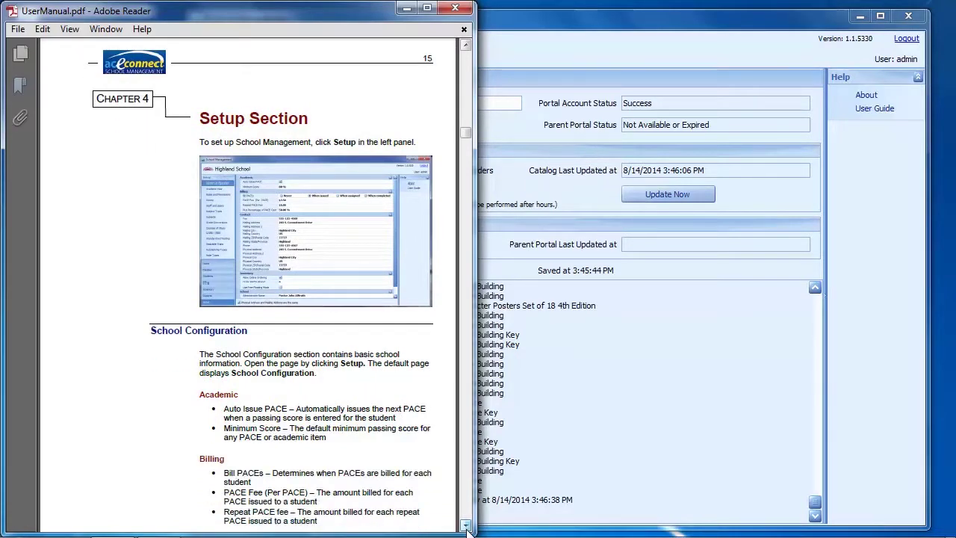
left_click(738, 366)
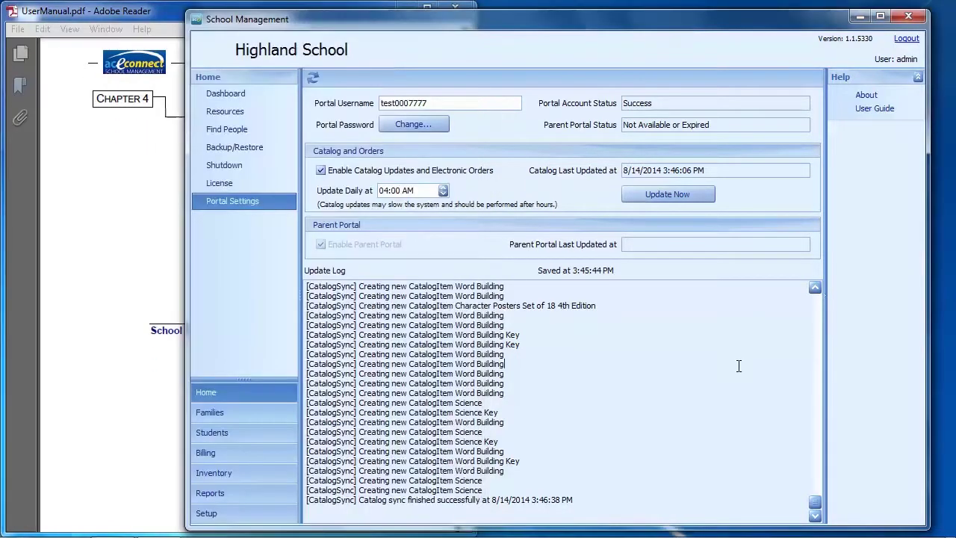
In Setup's School Configuration, set Bill PACEs to When issued
left_click(228, 515)
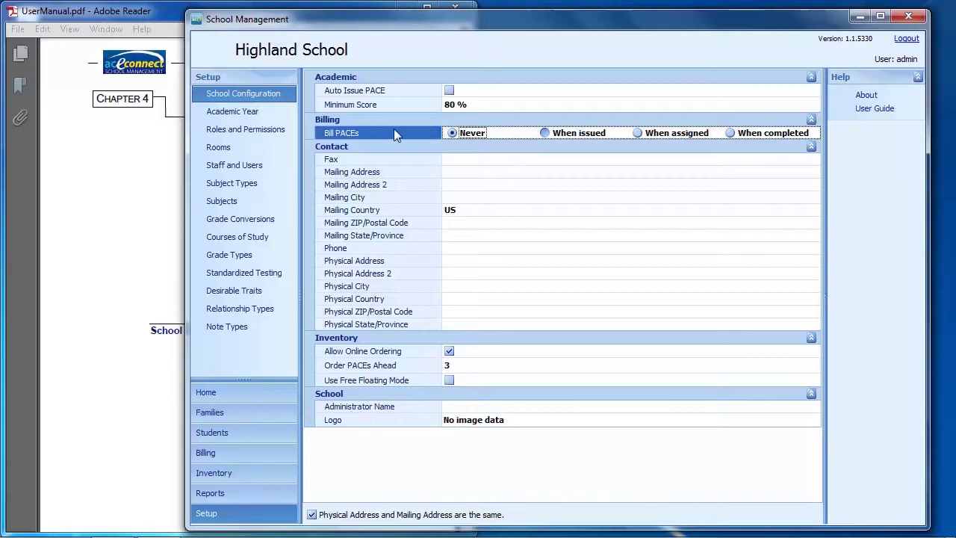
left_click(544, 133)
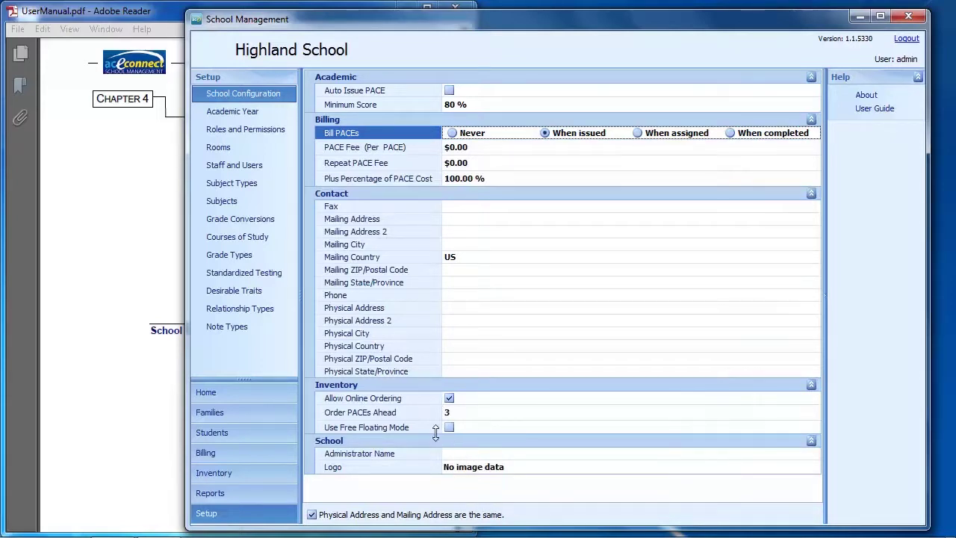
left_click(462, 468)
Load the NEW-ACE-Logo-web picture from Pictures as the school logo
right_click(462, 468)
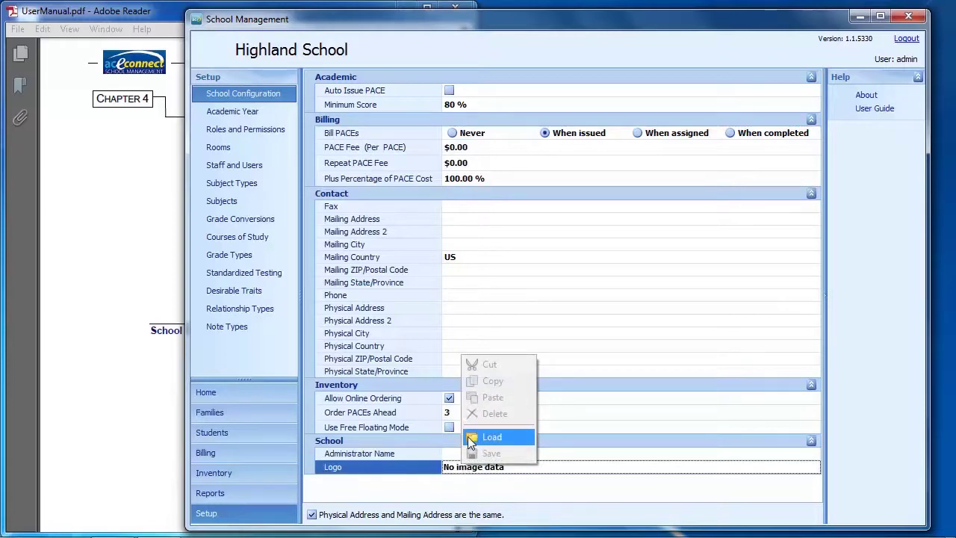
left_click(477, 436)
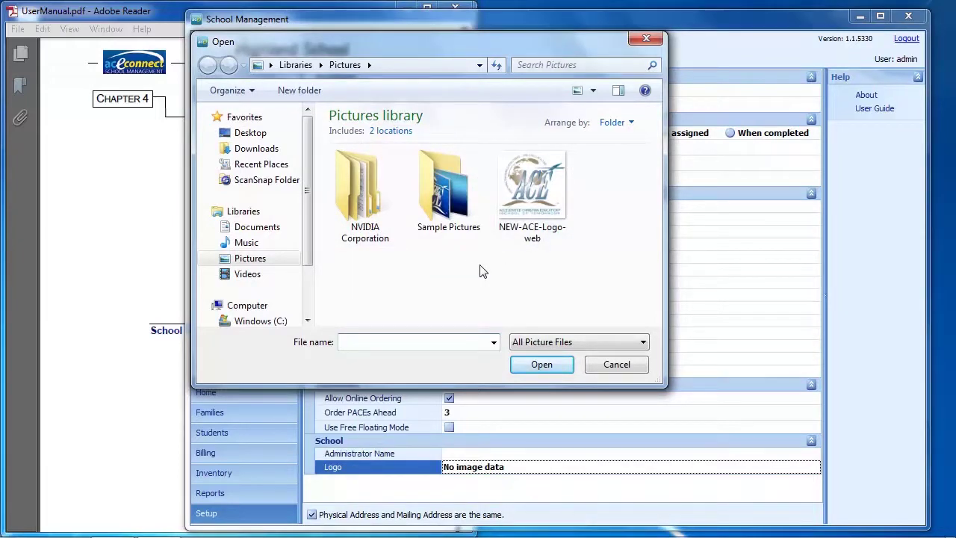
double_click(530, 198)
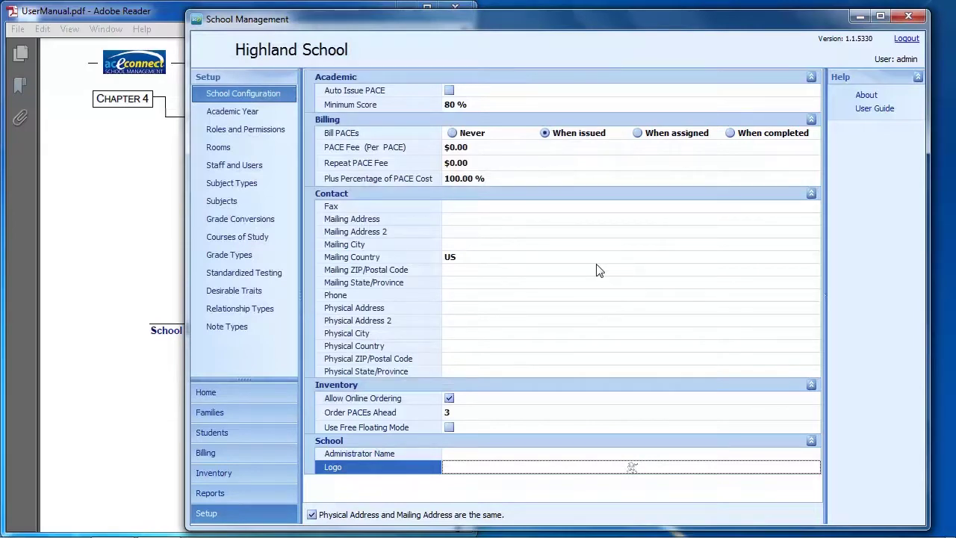
left_click(597, 270)
left_click_drag(818, 300, 818, 411)
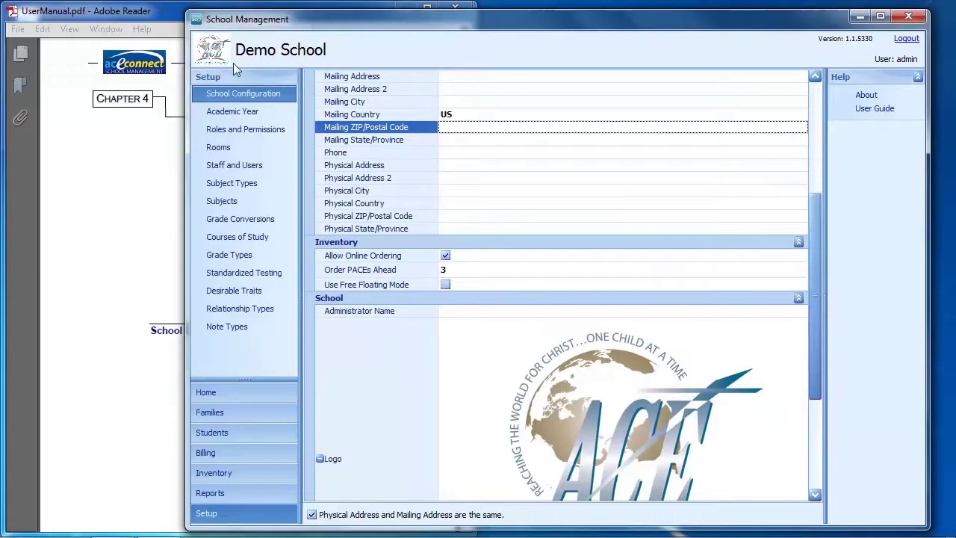
left_click_drag(814, 318, 800, 150)
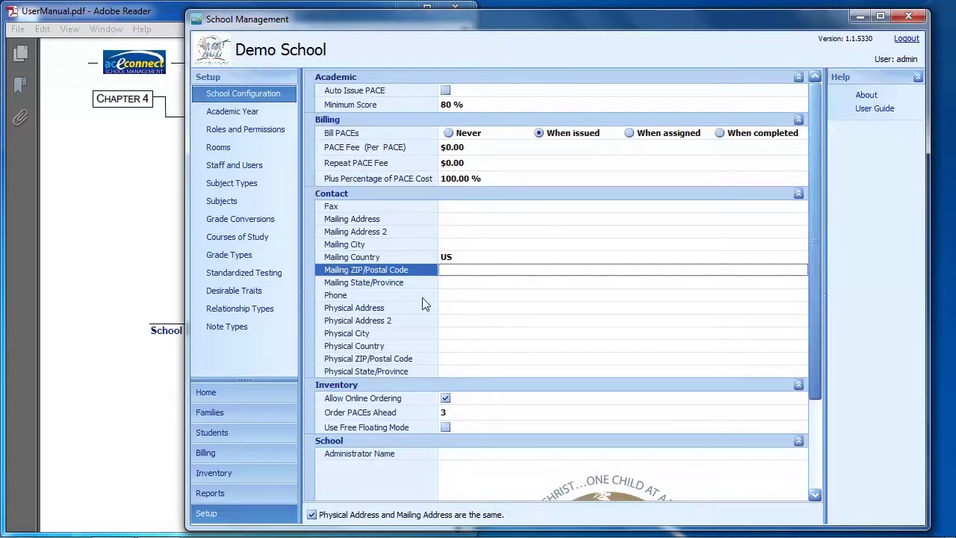
Add and save a new academic year named '2014 - 2015', running 9/1/2014 to 6/1/2015
left_click(236, 117)
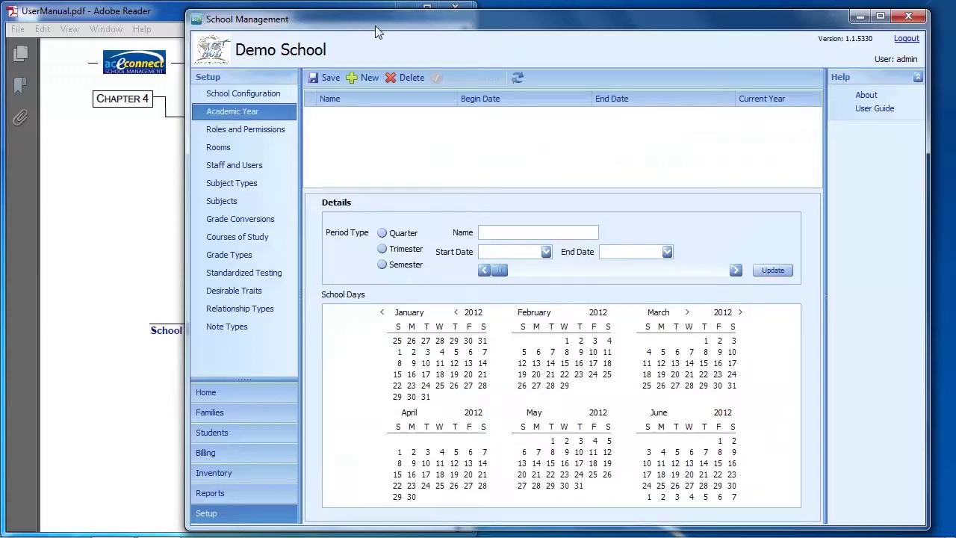
left_click(362, 84)
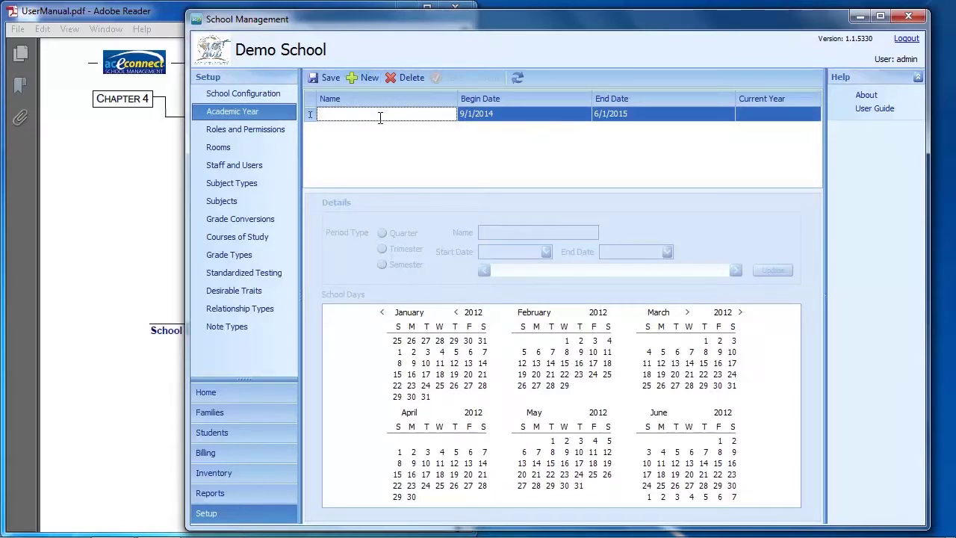
type("201")
type("4")
type(" Fall")
key("BackSpace")
key("BackSpace")
key("BackSpace")
key("BackSpace")
key("BackSpace")
type("- 2015")
left_click(467, 116)
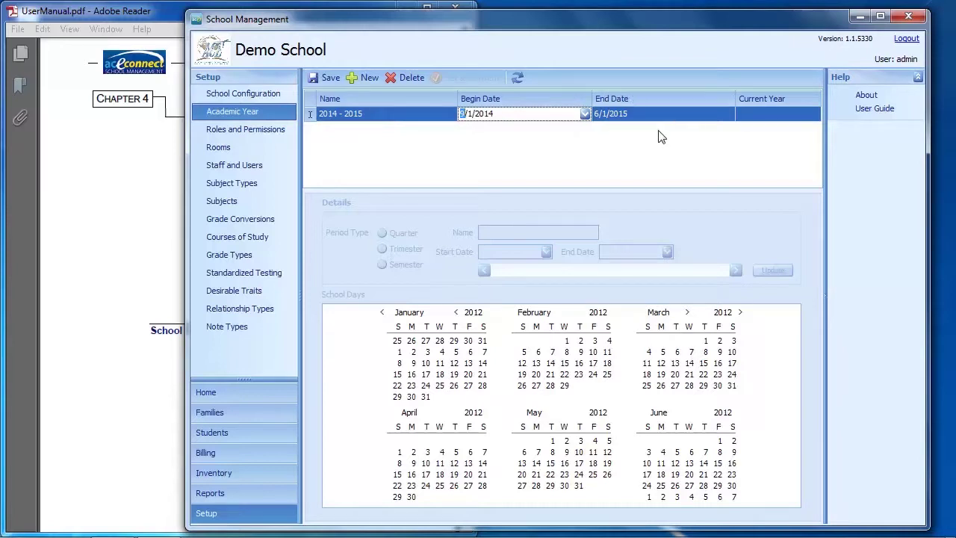
key("Return")
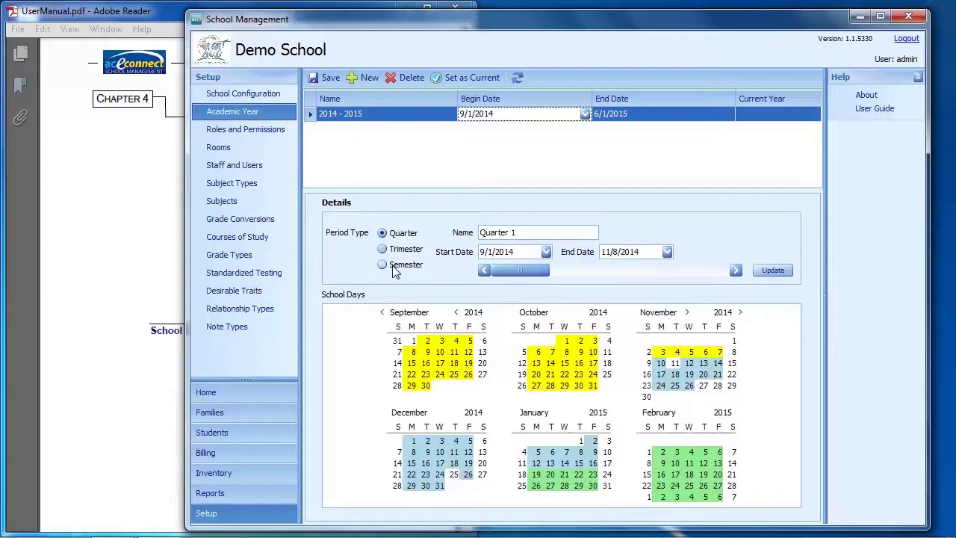
Review the 2014 - 2015 quarters, then unmark November 26 as a school day in Quarter 1
left_click(736, 270)
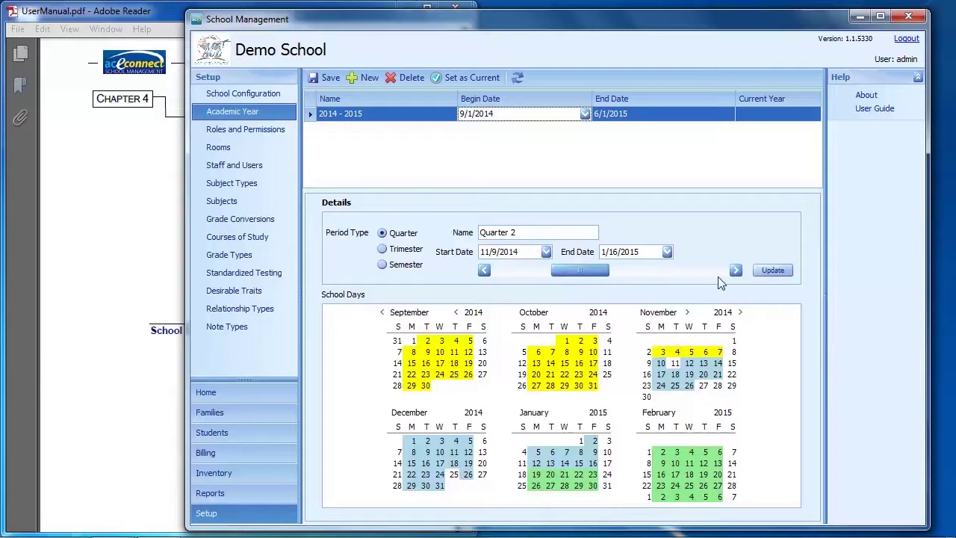
left_click(735, 270)
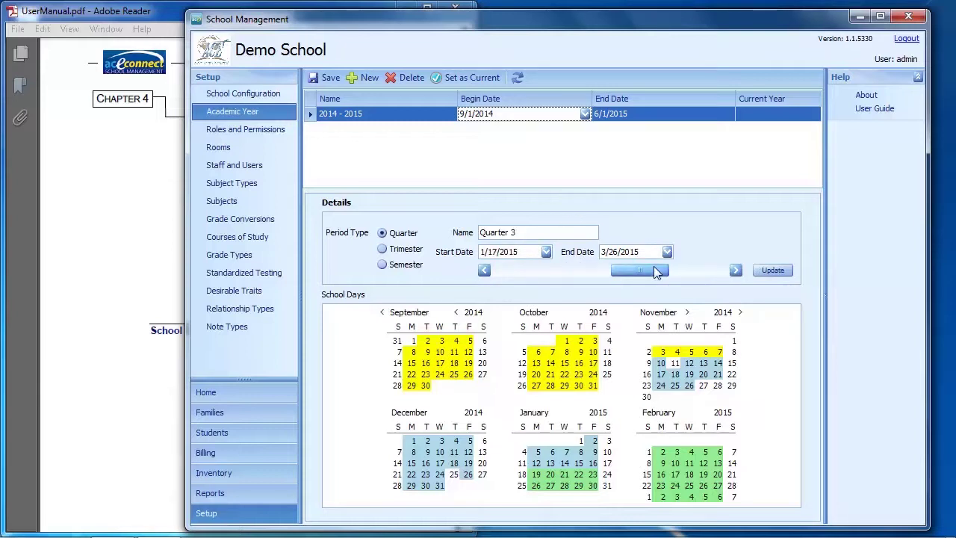
left_click_drag(654, 270, 532, 272)
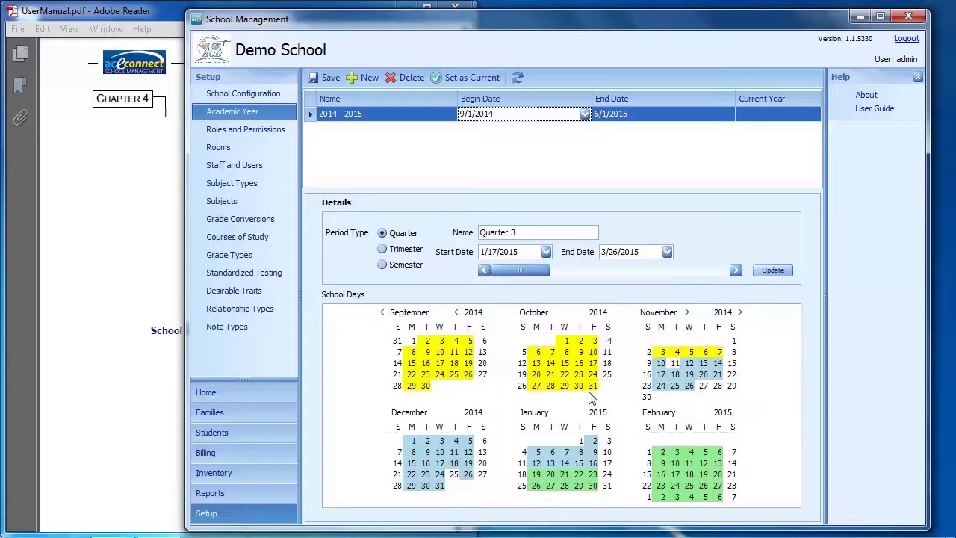
left_click(484, 269)
left_click(689, 385)
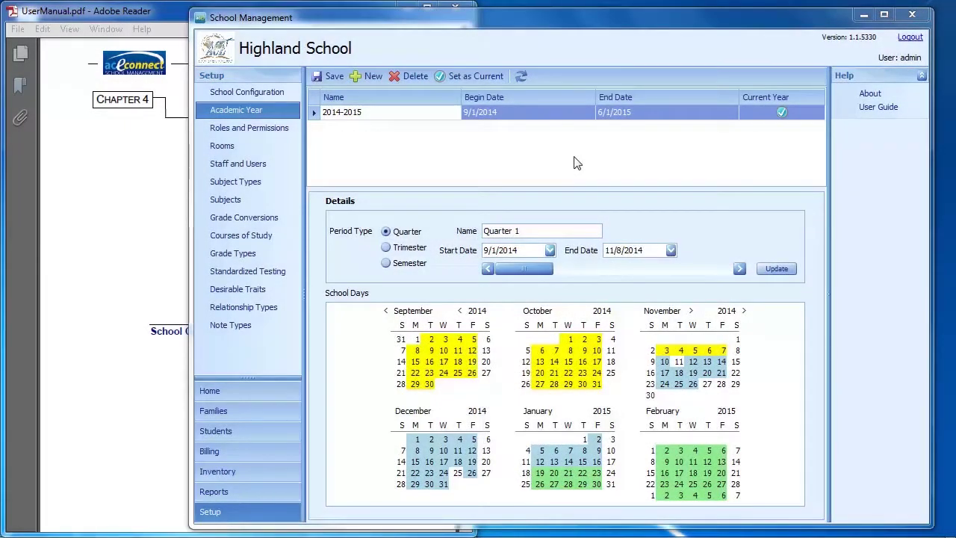
Review the Supervisors, Monitors and Secretary staff roles, then show the empty Rooms page
left_click(278, 127)
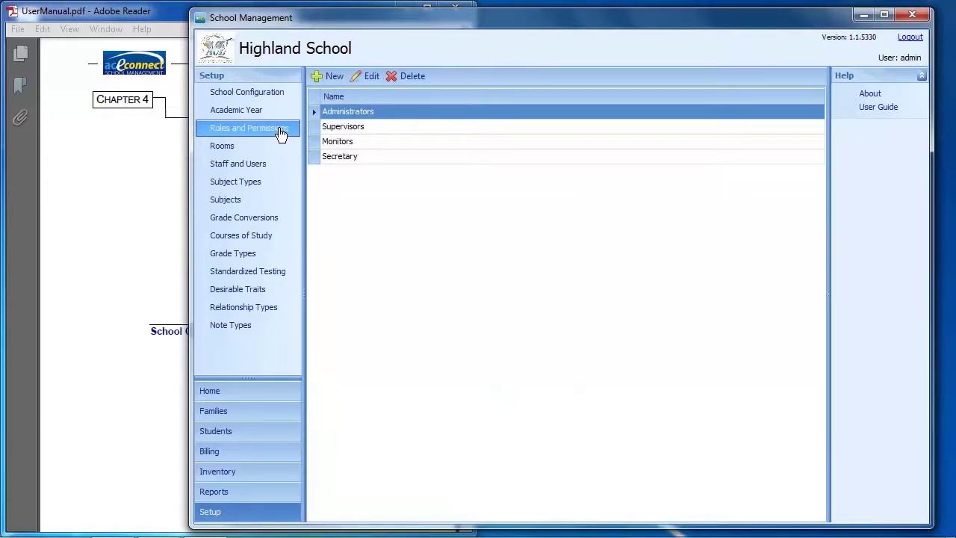
left_click(403, 130)
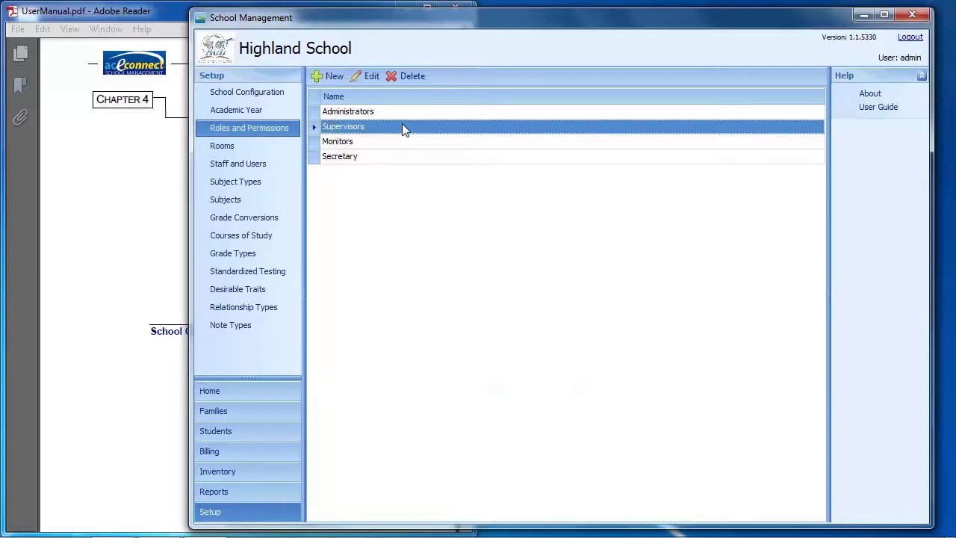
left_click(422, 142)
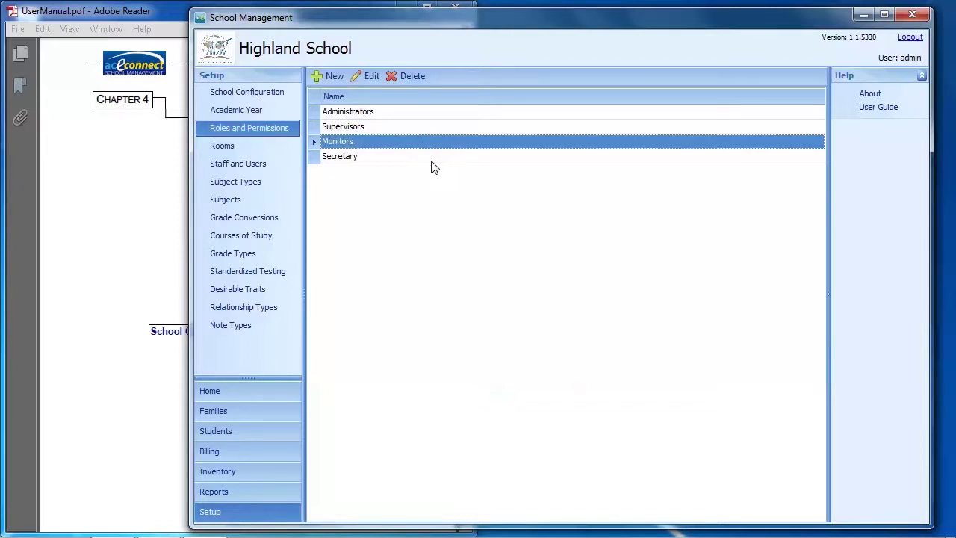
left_click(431, 158)
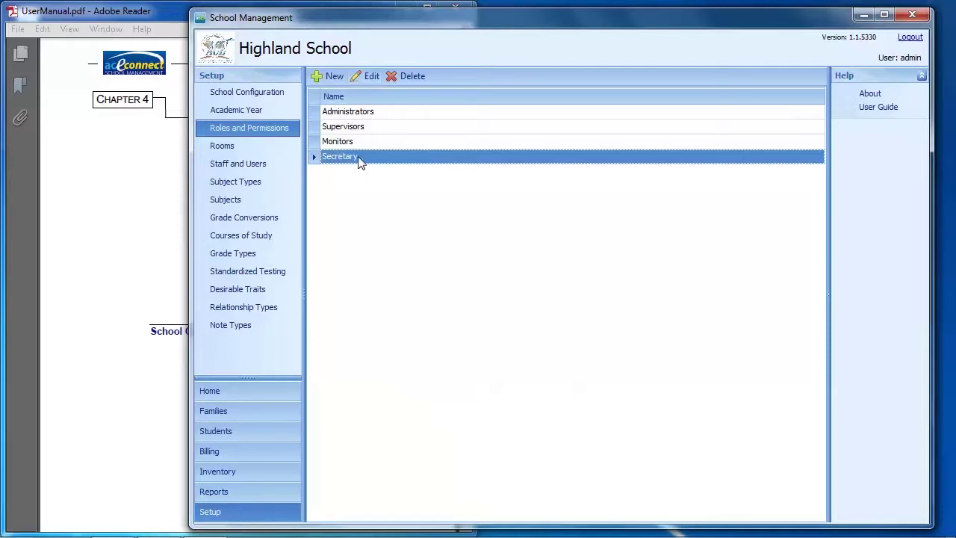
left_click(371, 77)
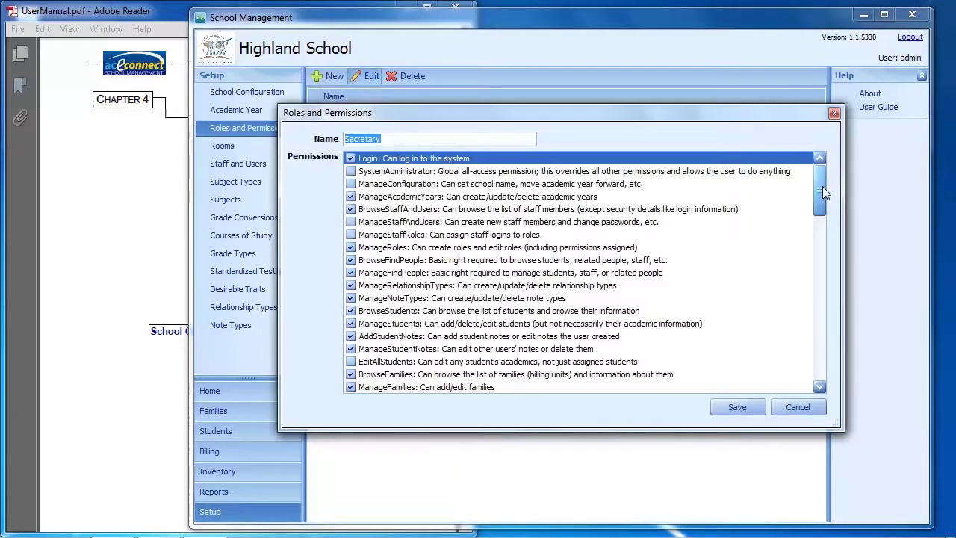
left_click_drag(825, 186, 820, 388)
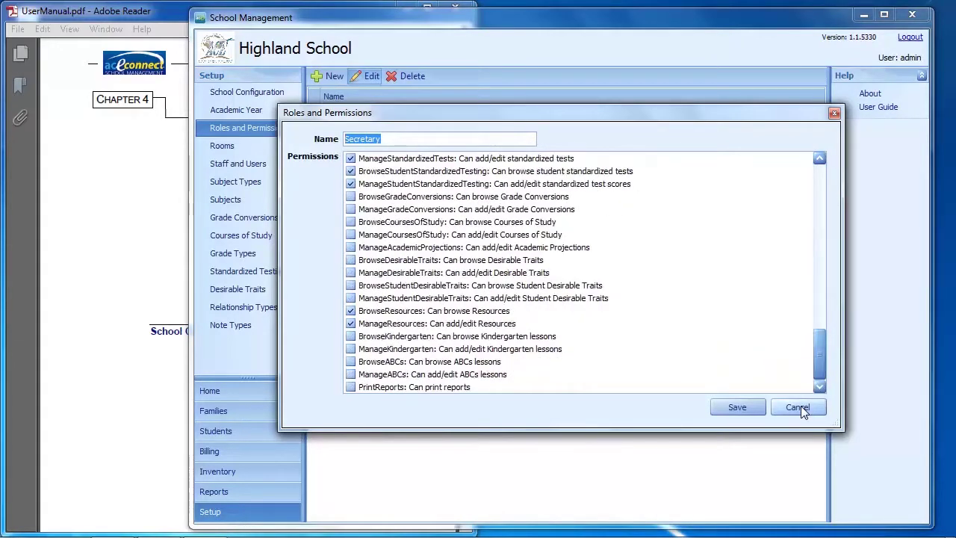
left_click(801, 407)
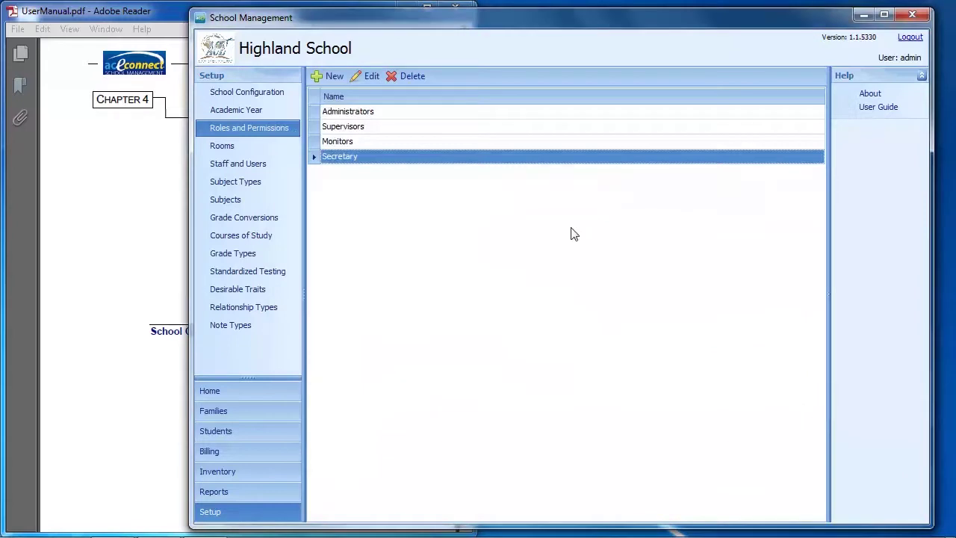
left_click(252, 146)
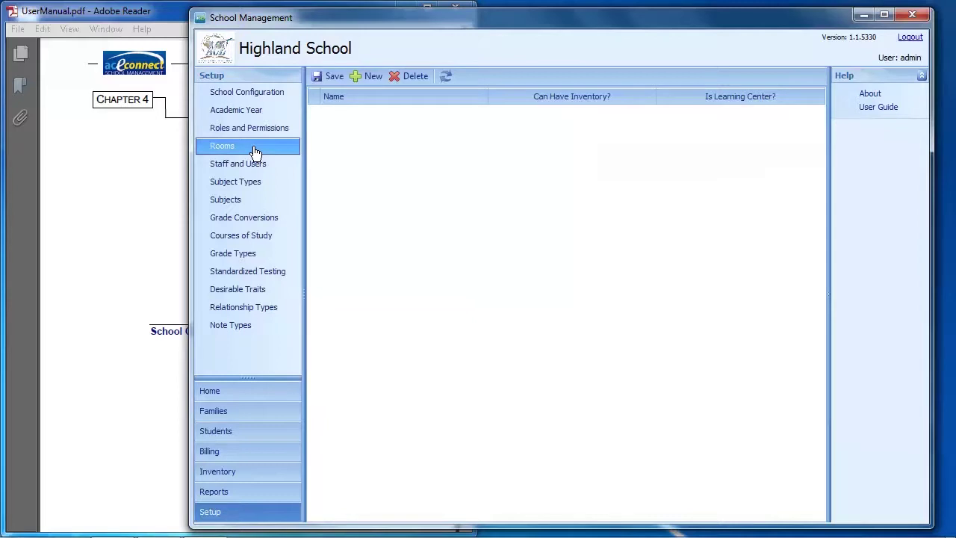
Add and save a room named 'Learning Center', marked as a learning center
left_click(377, 77)
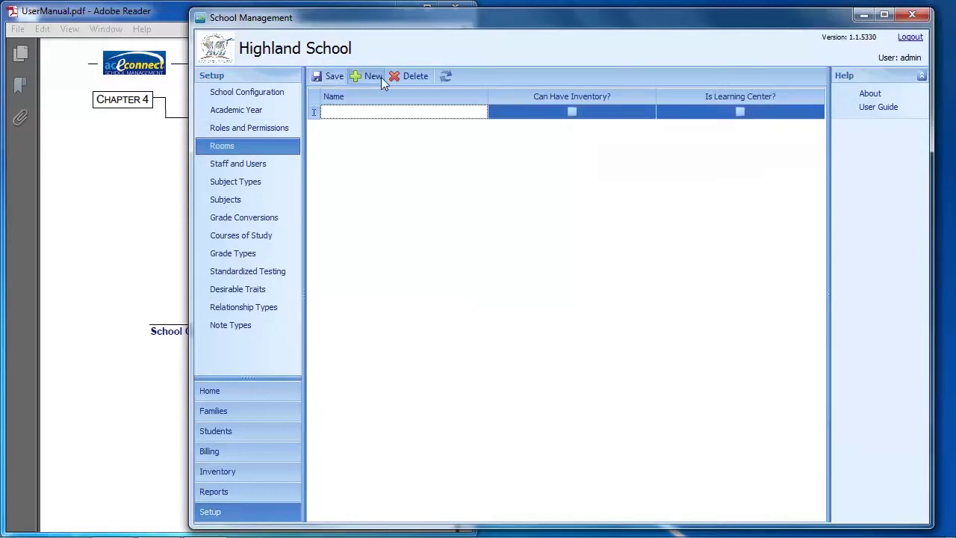
type("Learning Center")
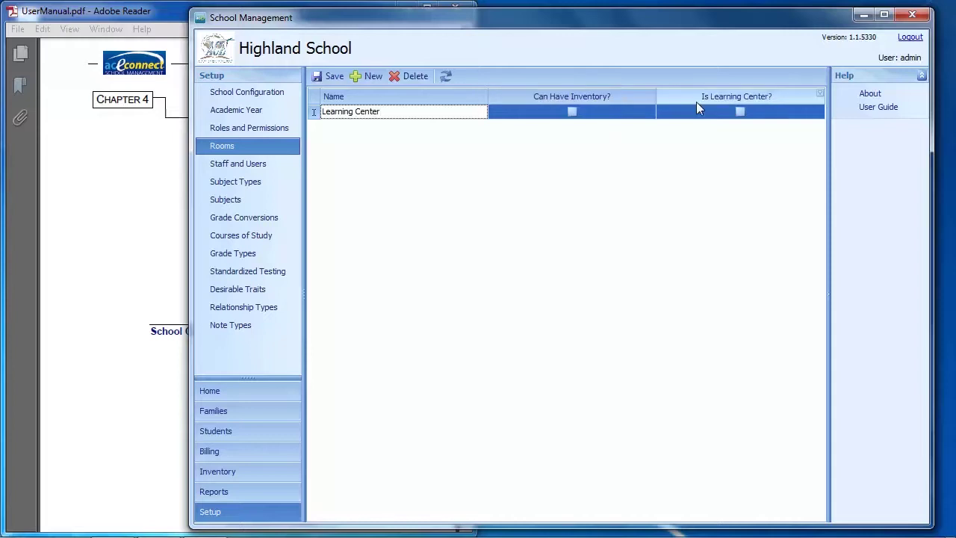
left_click(741, 114)
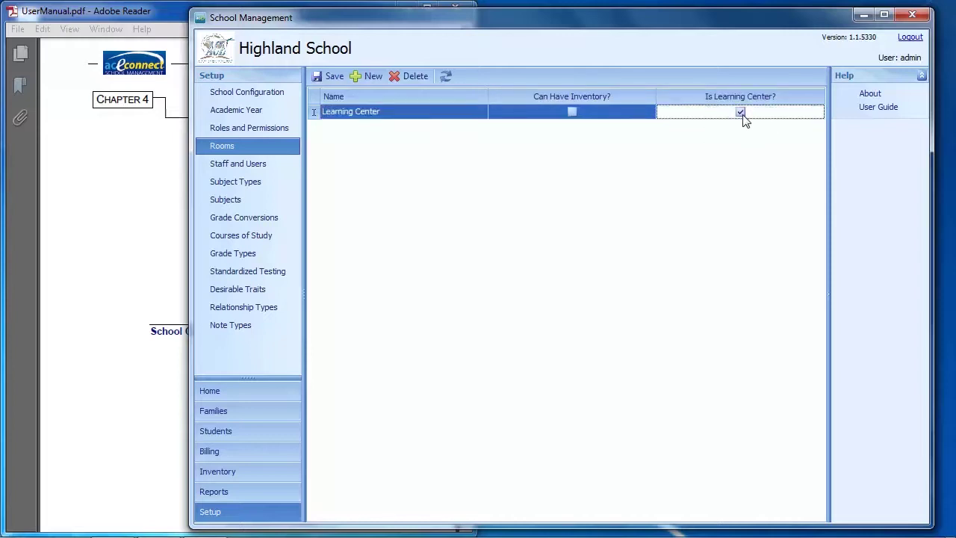
left_click(335, 76)
Add and save a second room named 'Lower Learning Center'
left_click(370, 77)
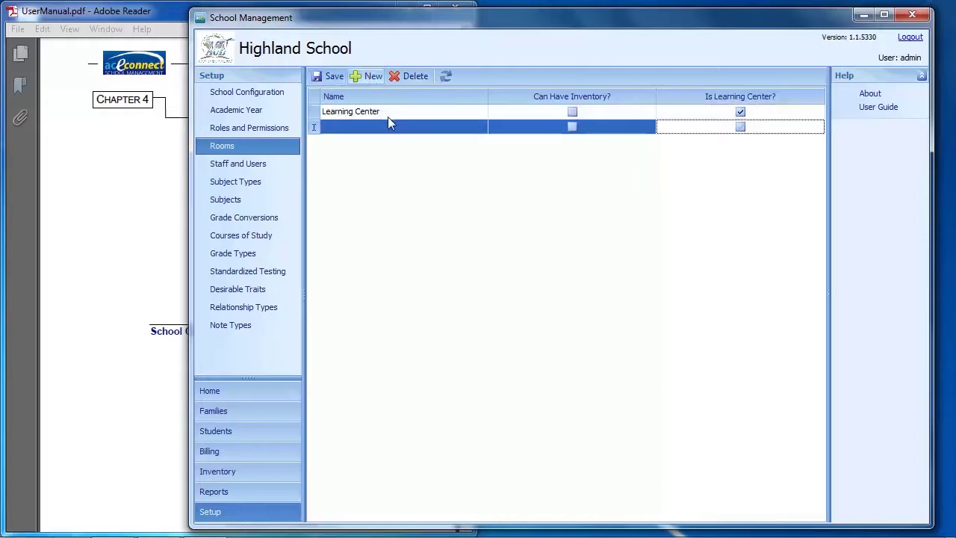
type("Lower Learning Center")
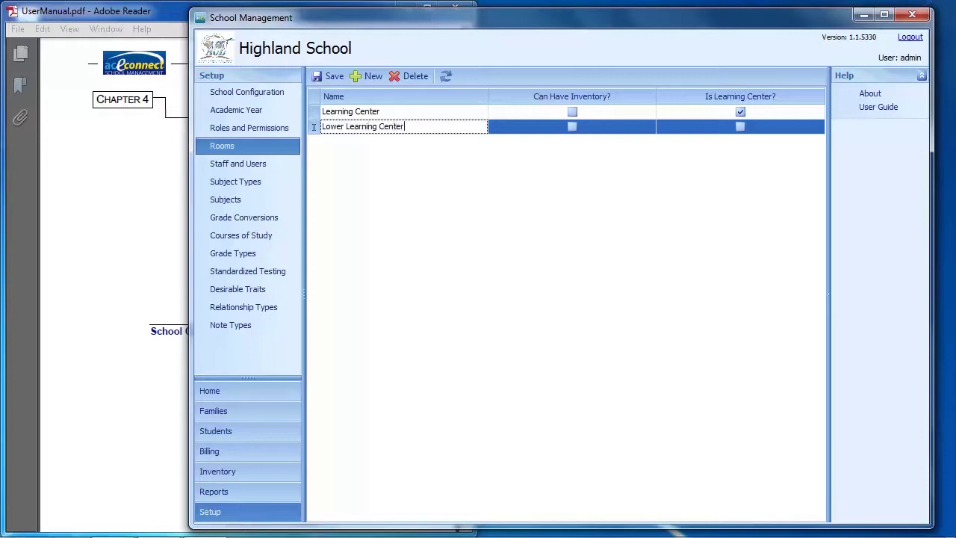
left_click(326, 76)
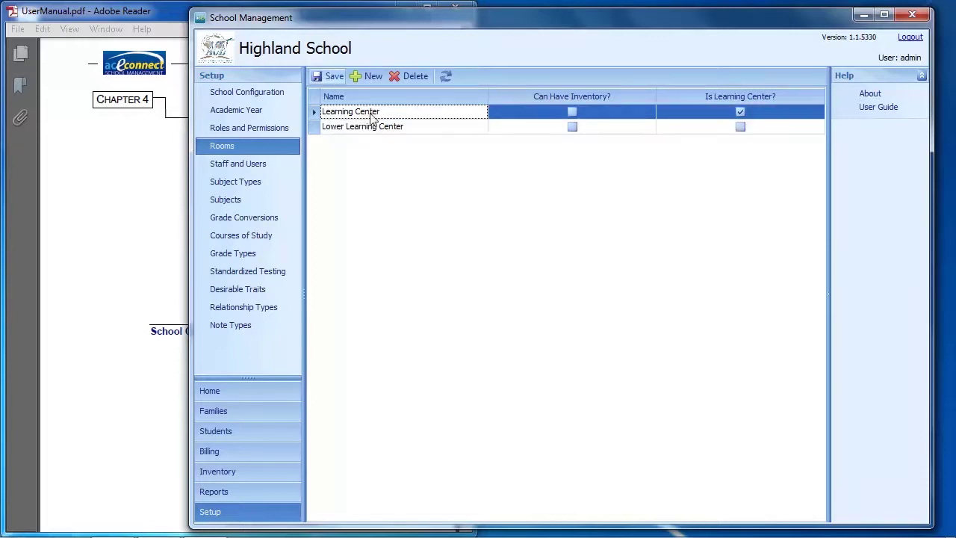
left_click(285, 165)
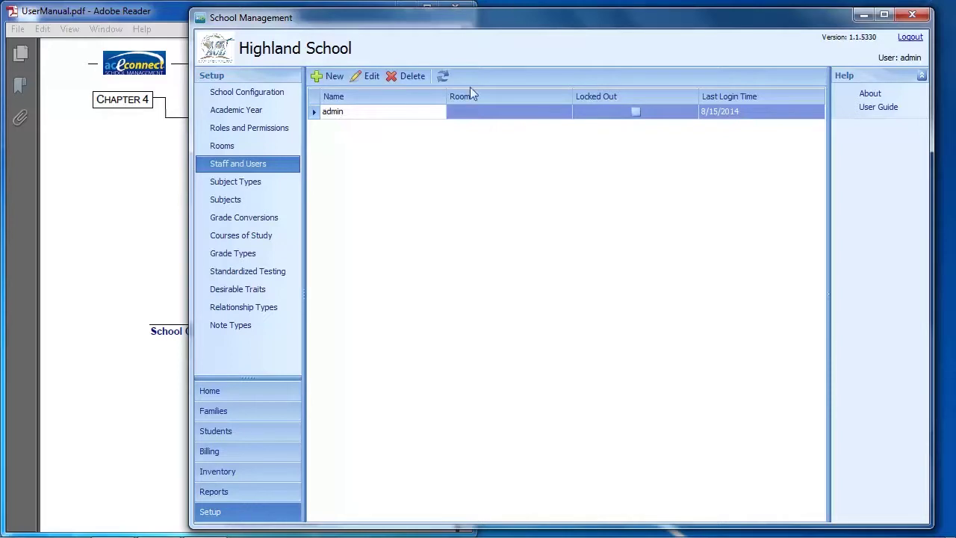
Create a new staff person, entering the first and last name and gender M
left_click(330, 76)
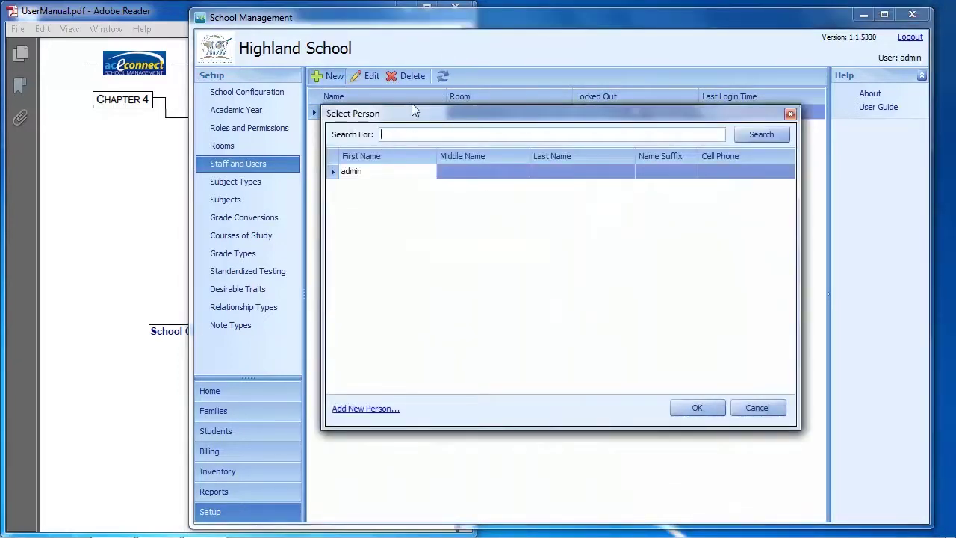
left_click_drag(472, 120, 457, 104)
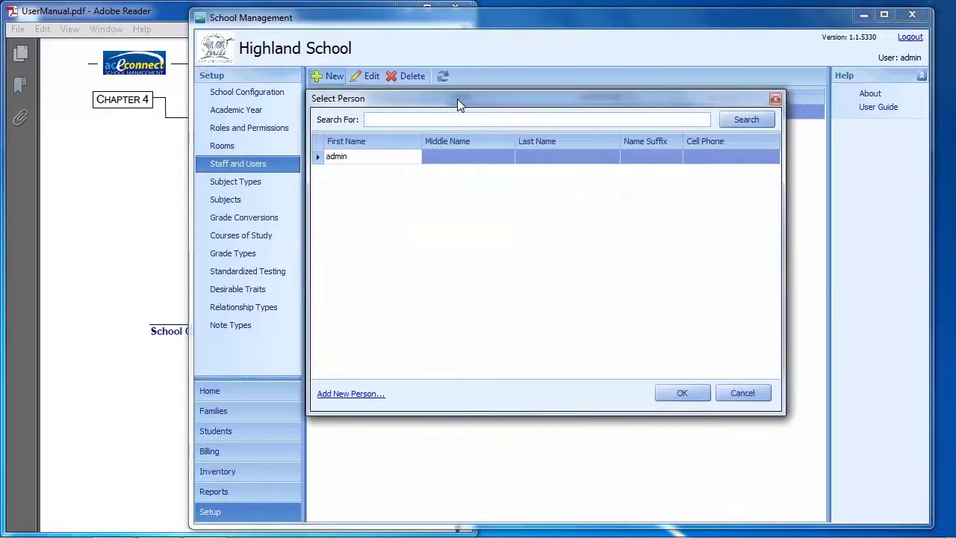
left_click(348, 399)
type("John")
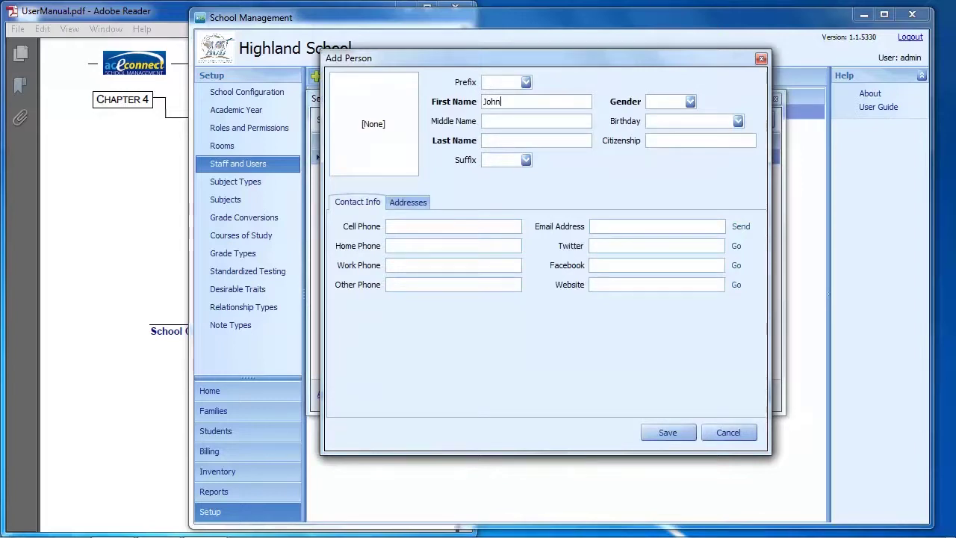
left_click(537, 141)
type("Doe")
left_click(688, 102)
left_click(673, 128)
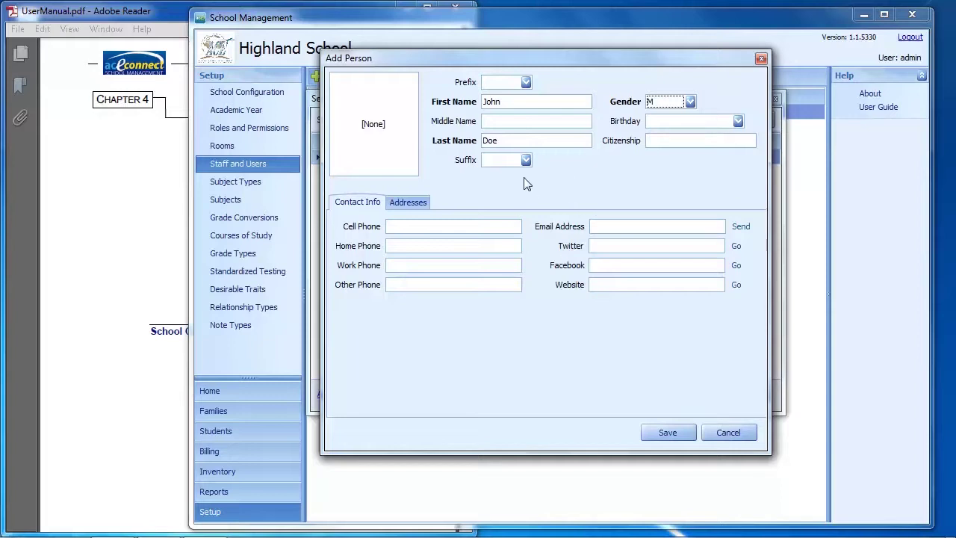
Save the person and set the staff user's login name, password and password verification
left_click(677, 435)
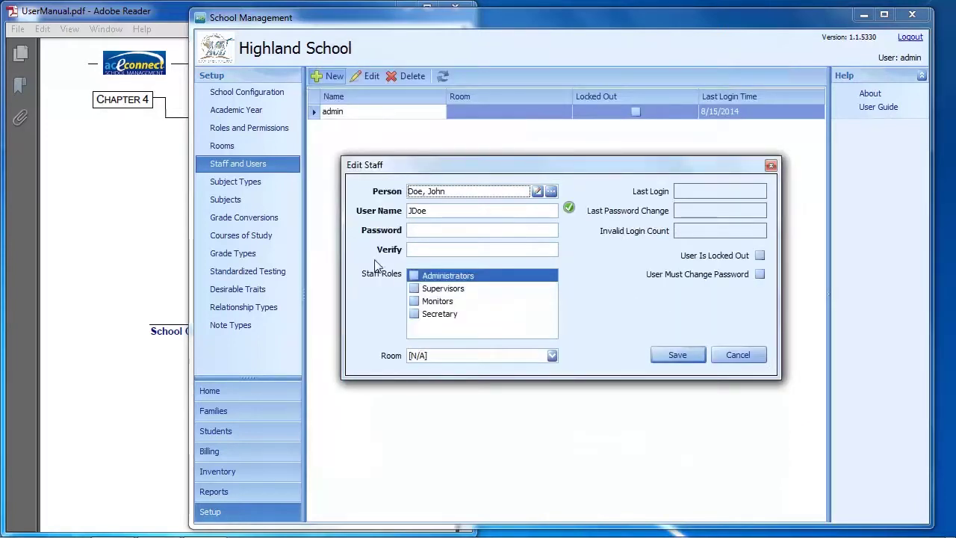
double_click(440, 211)
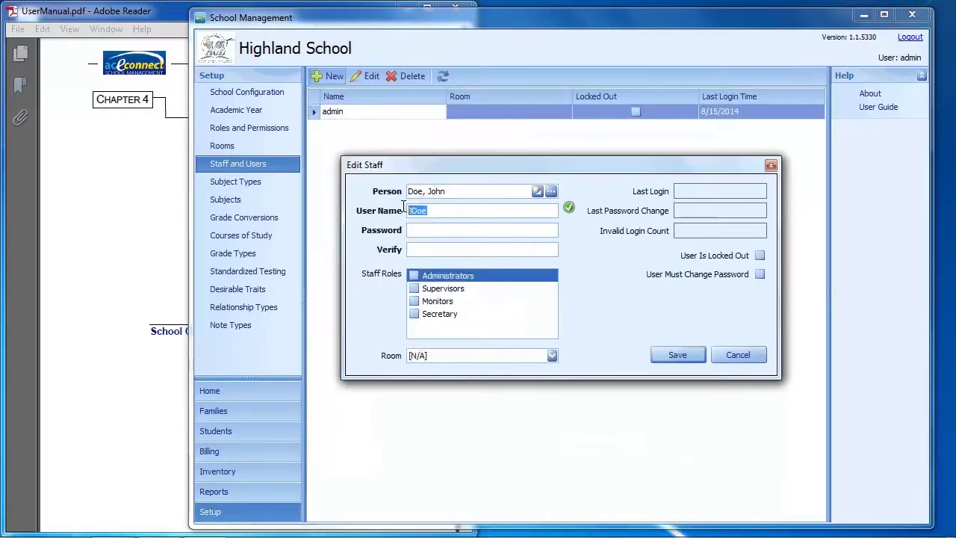
type("j")
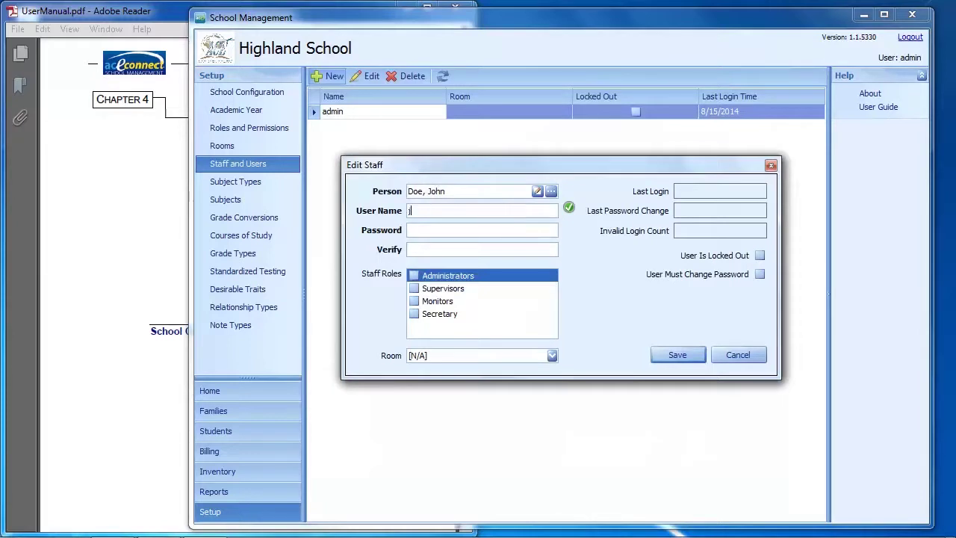
type("doe")
key("BackSpace")
key("BackSpace")
key("BackSpace")
type("ohn")
left_click(460, 233)
type("*******")
left_click(461, 249)
type("********")
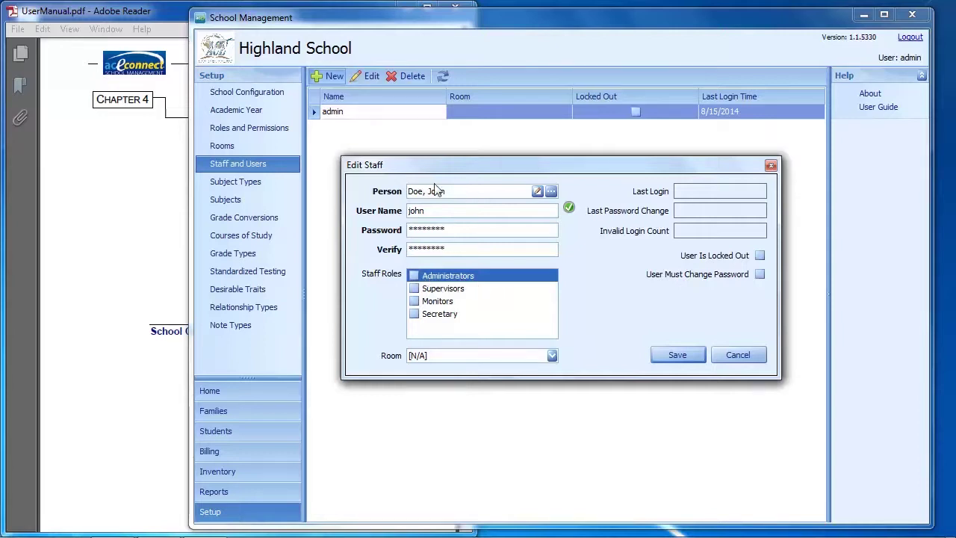
Give the staff user the Supervisors role and the Learning Center room, then save
left_click(415, 315)
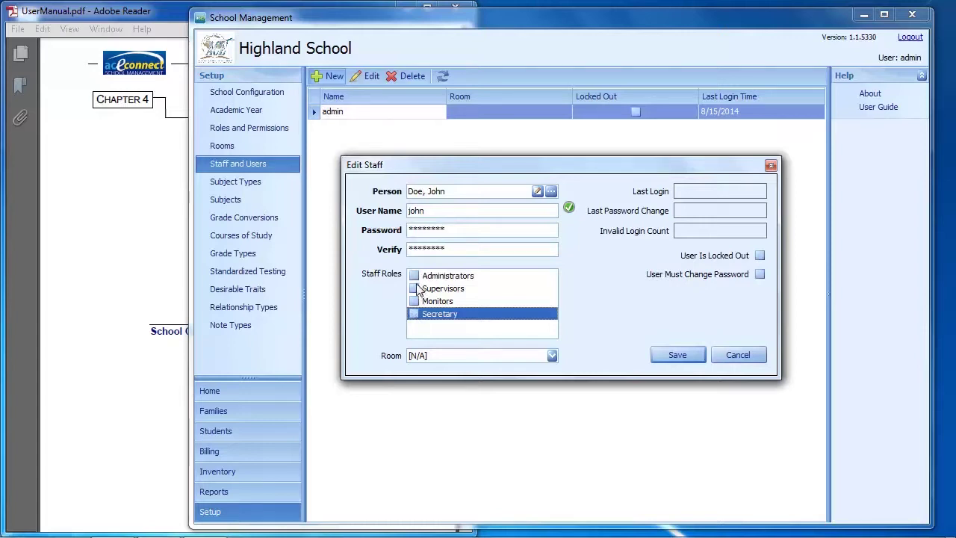
left_click(415, 289)
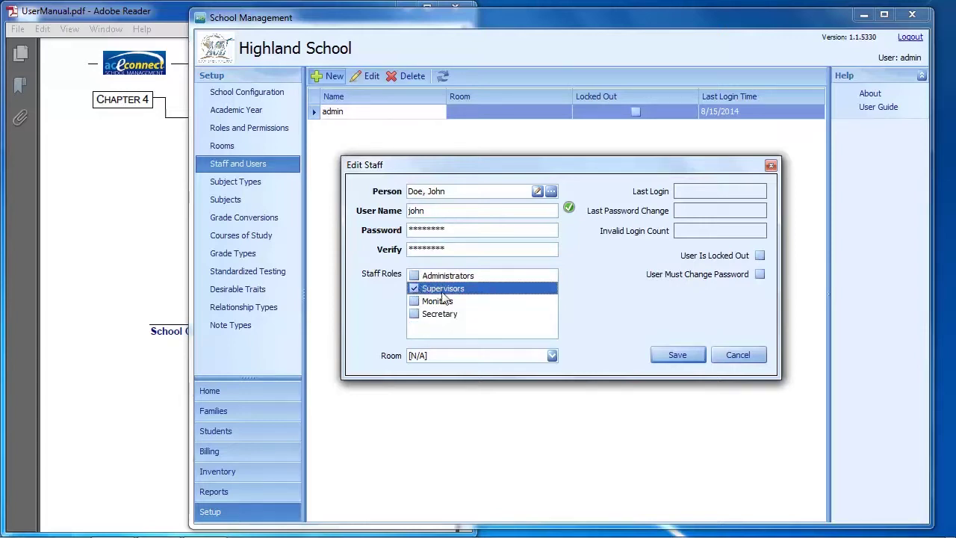
left_click(550, 356)
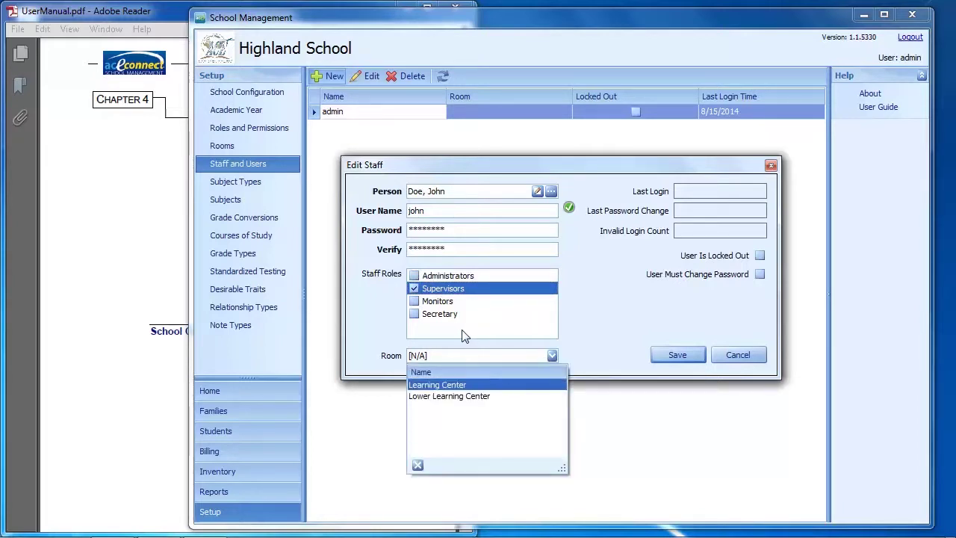
left_click(484, 386)
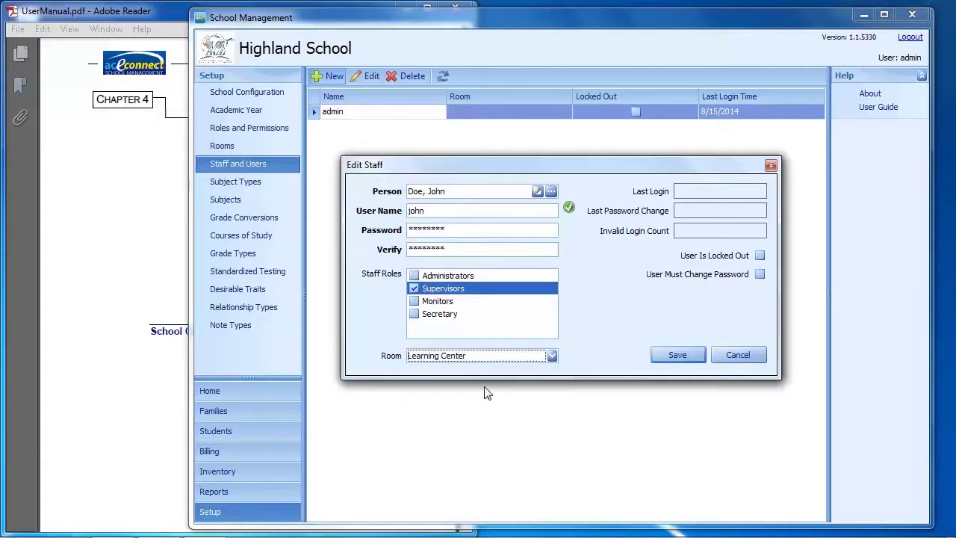
left_click(693, 355)
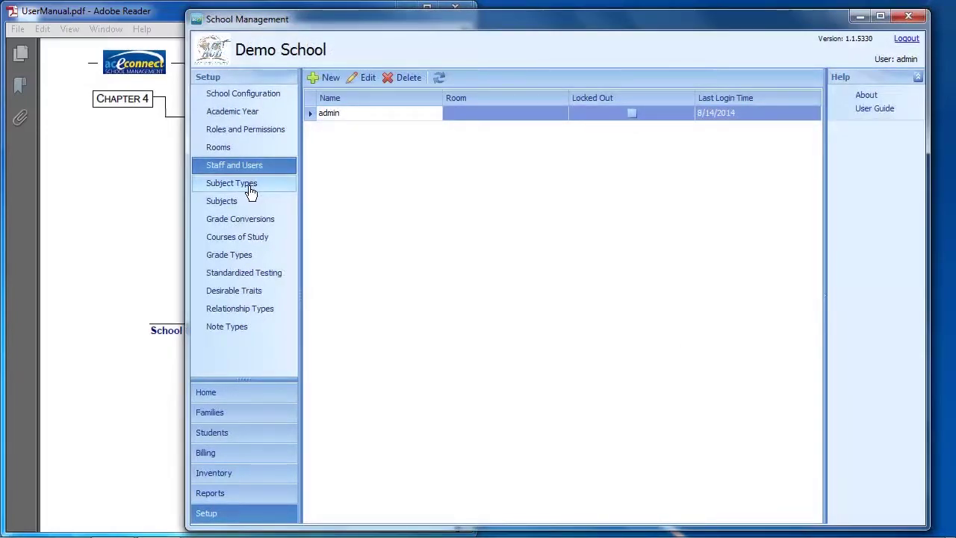
Look at Subject Types, then show the Subjects grid with types, PACE flags, GPA weights and units
left_click(250, 192)
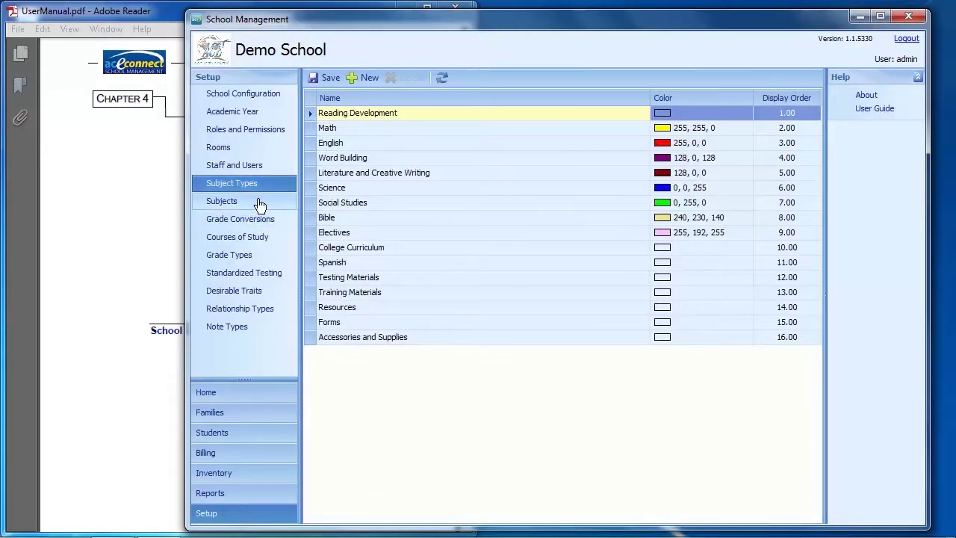
left_click(215, 201)
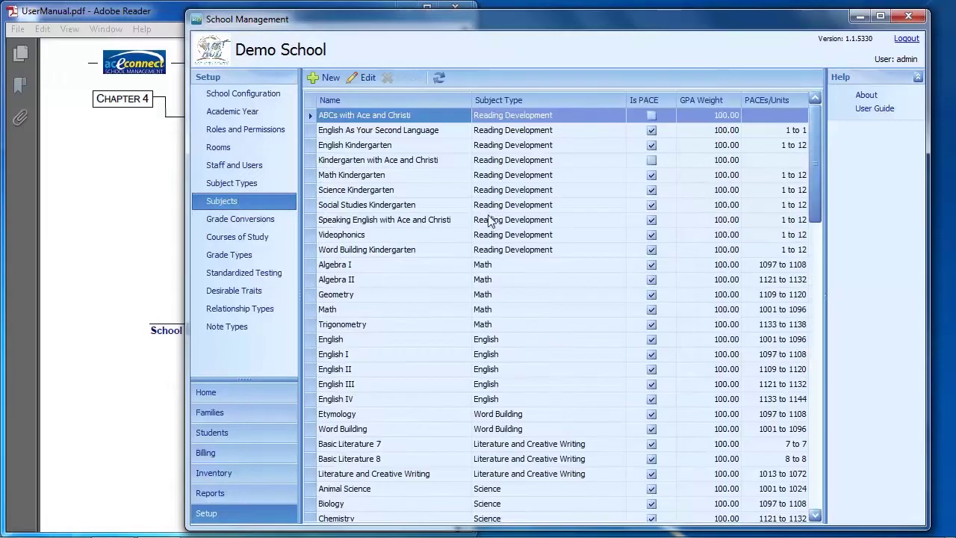
mouse_move(816, 148)
left_mouse_down()
mouse_move(822, 420)
mouse_move(818, 150)
left_mouse_up()
Add a new subject 'PE' with subject type Electives, save it, and find it in the Subjects grid
left_click(329, 78)
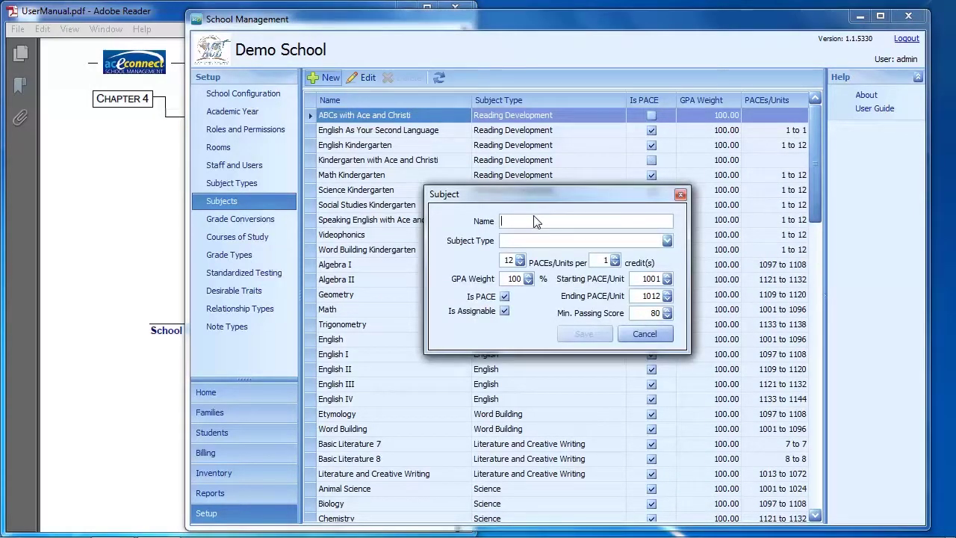
type("PE")
left_click(667, 240)
scroll(665, 278, "down", 1)
left_click_drag(665, 278, 666, 303)
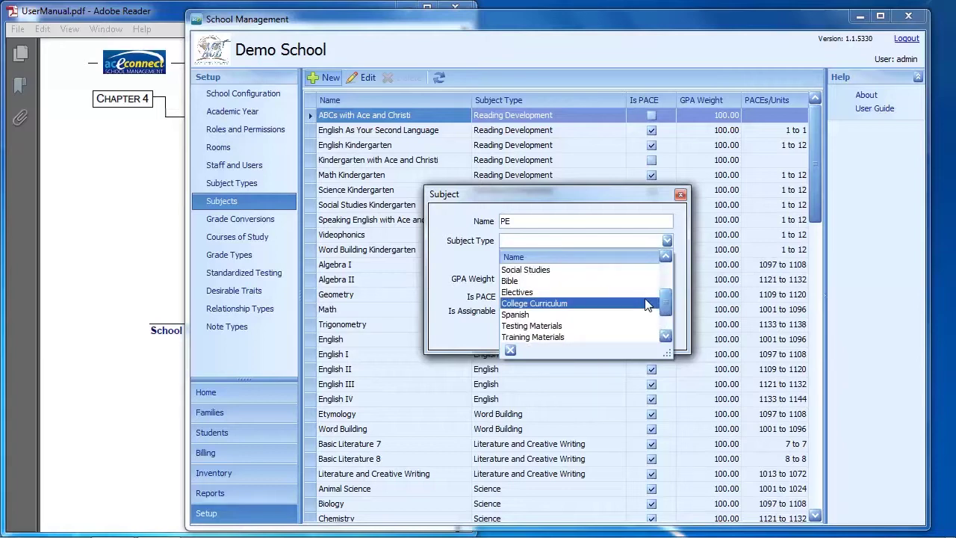
left_click(575, 293)
left_click(579, 335)
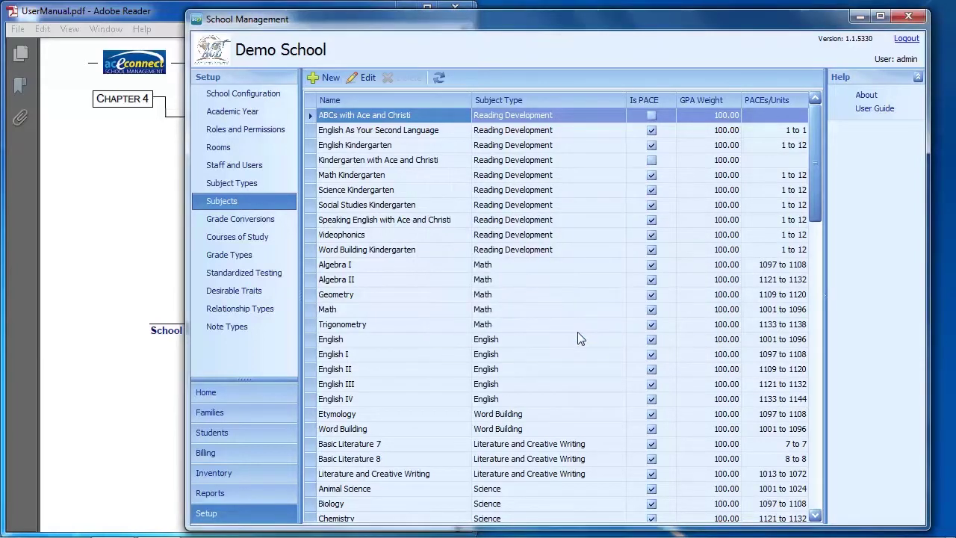
left_click_drag(814, 190, 806, 364)
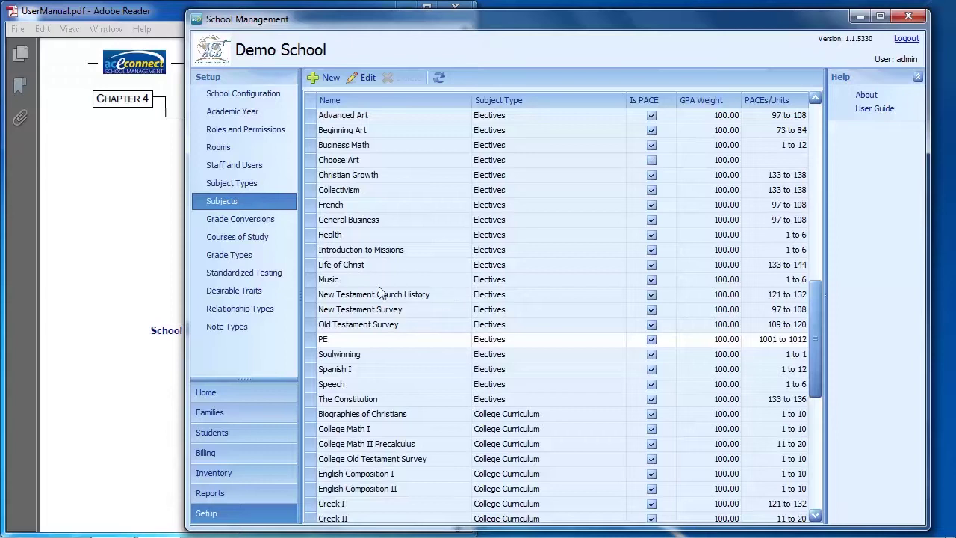
Open the Music subject's details and close them without saving
left_click(425, 283)
double_click(425, 289)
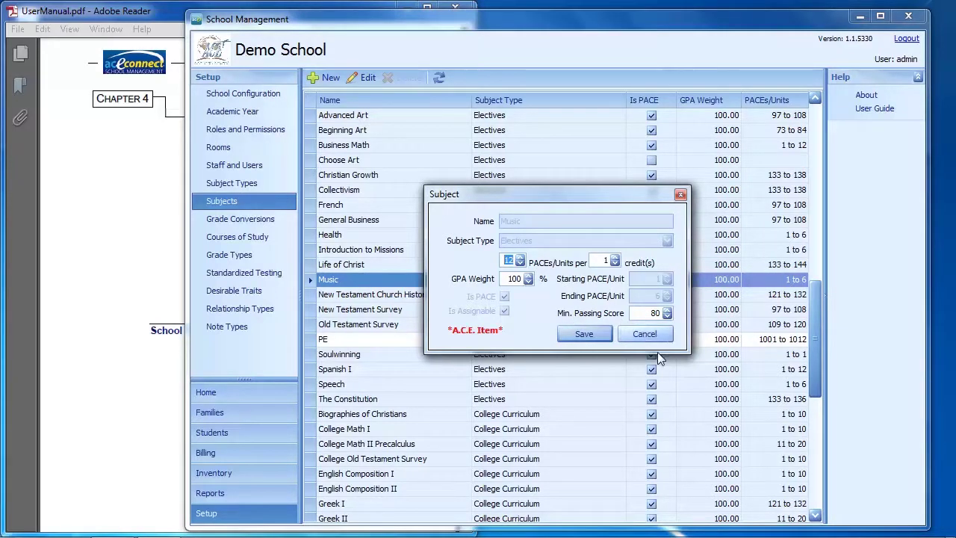
left_click(640, 333)
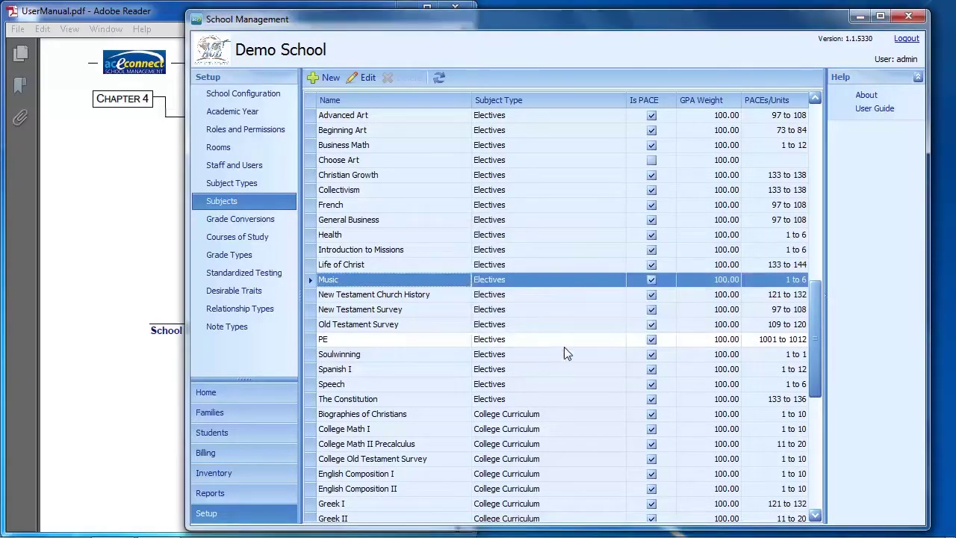
Open the PE subject for editing and untick Is PACE
double_click(433, 343)
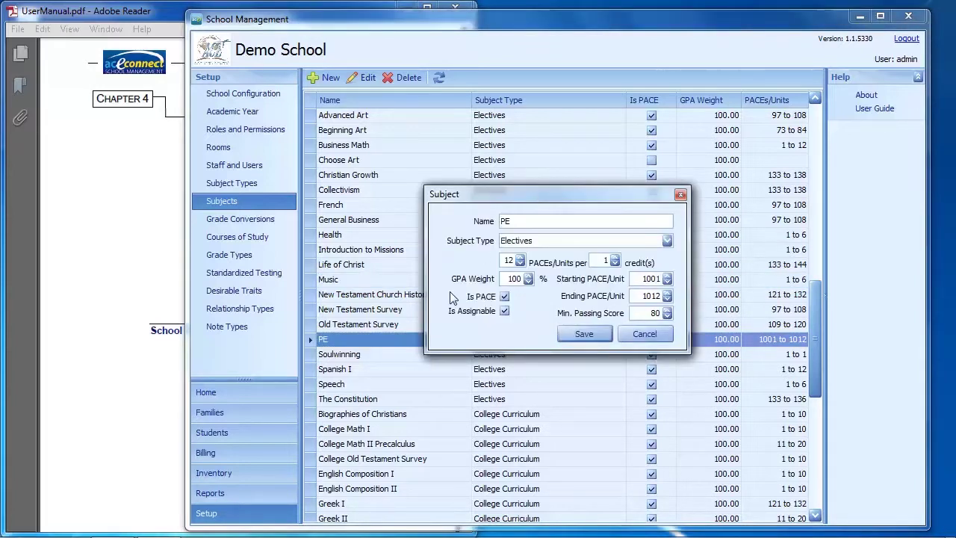
left_click(504, 297)
left_click(505, 298)
Save PE as a non-PACE subject, then review Grade Conversions and Courses of Study
left_click(589, 336)
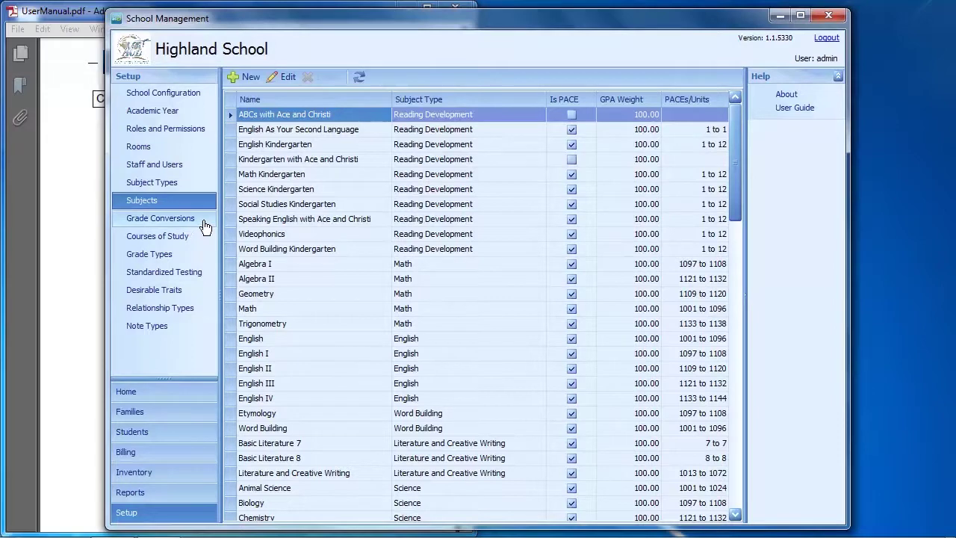
left_click(203, 225)
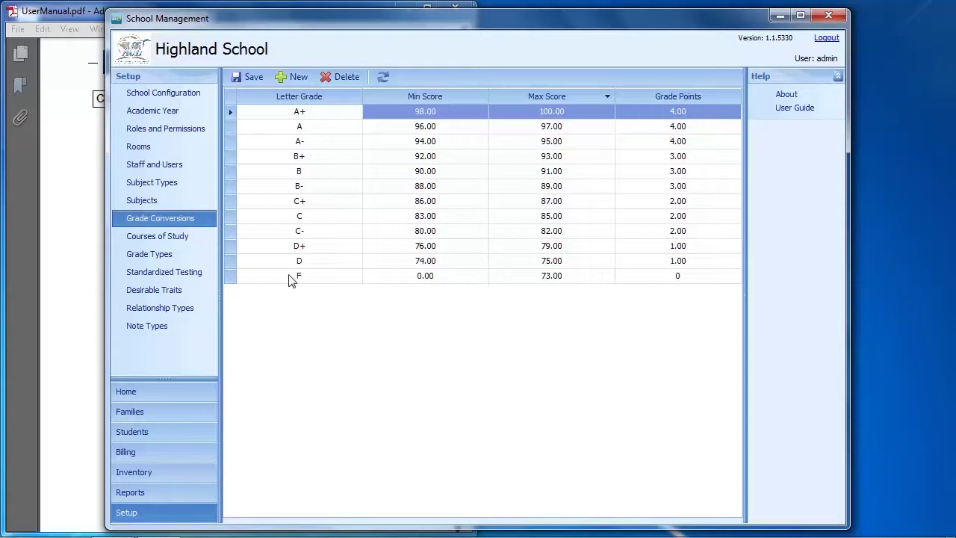
left_click(187, 235)
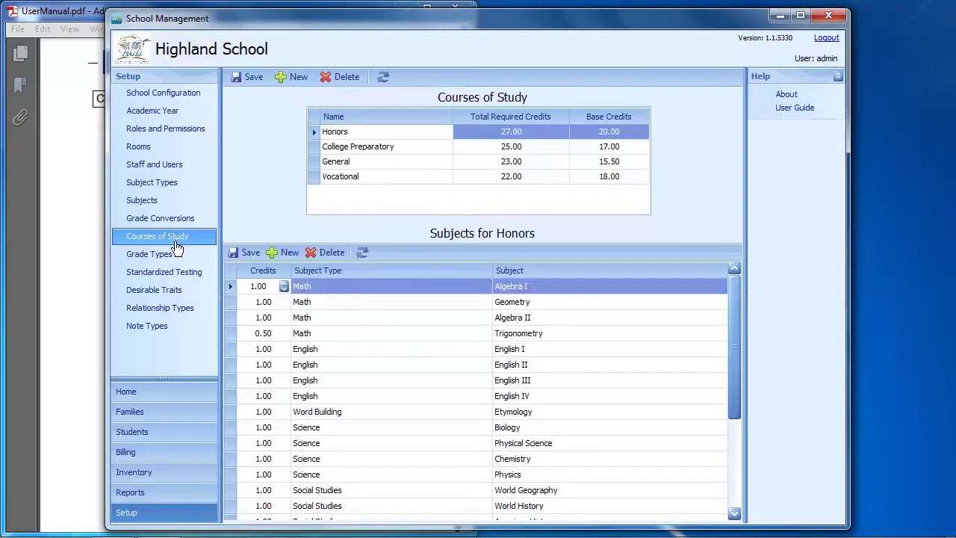
Rename the Senior grade level to '12th Level' and go to the Standardized Testing page
left_click(169, 260)
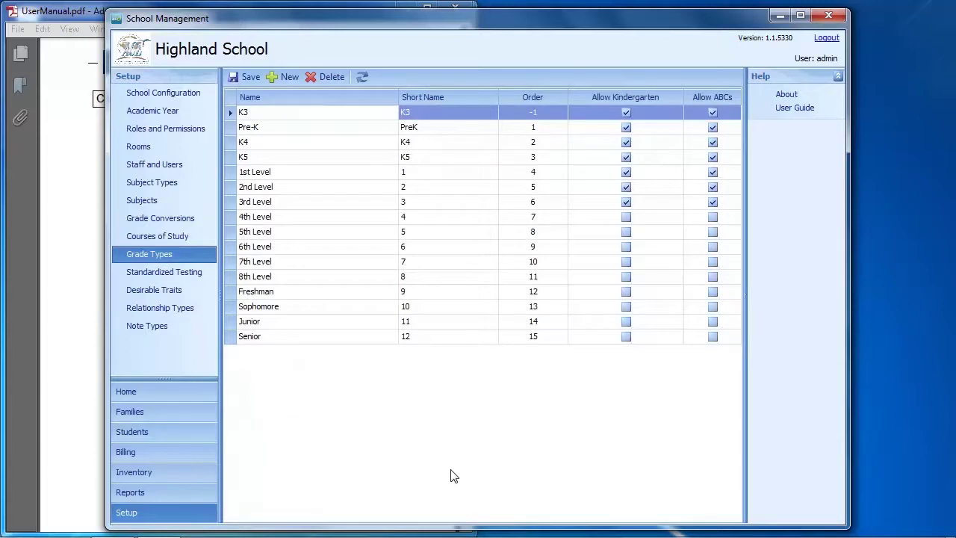
left_click(279, 335)
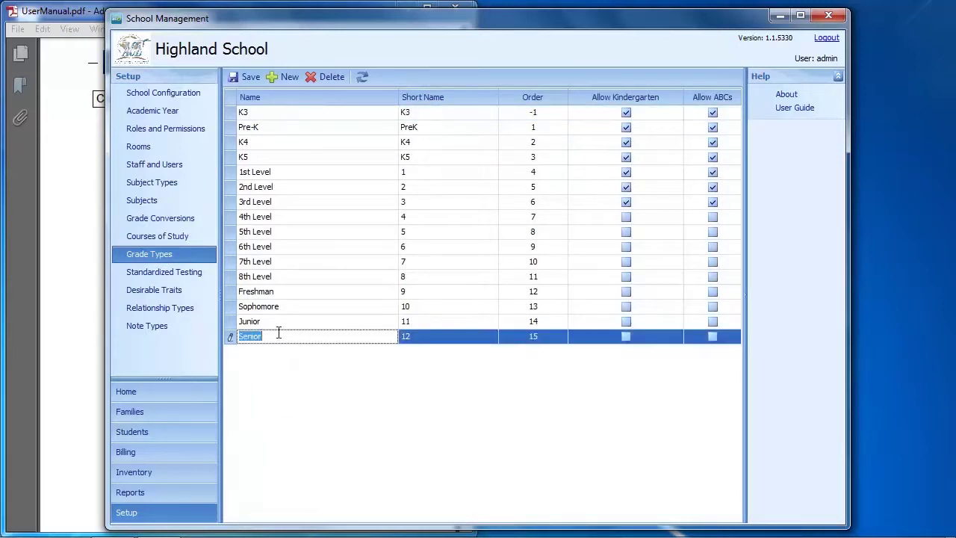
key("BackSpace")
type("1th")
key("BackSpace")
key("BackSpace")
key("BackSpace")
type("12")
type("th Gr")
key("BackSpace")
key("BackSpace")
type("Level")
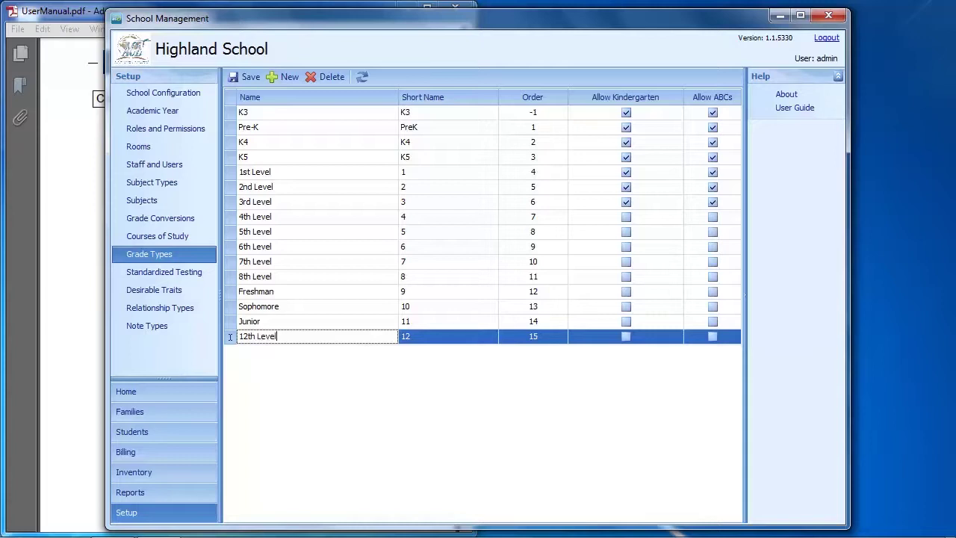
left_click(182, 273)
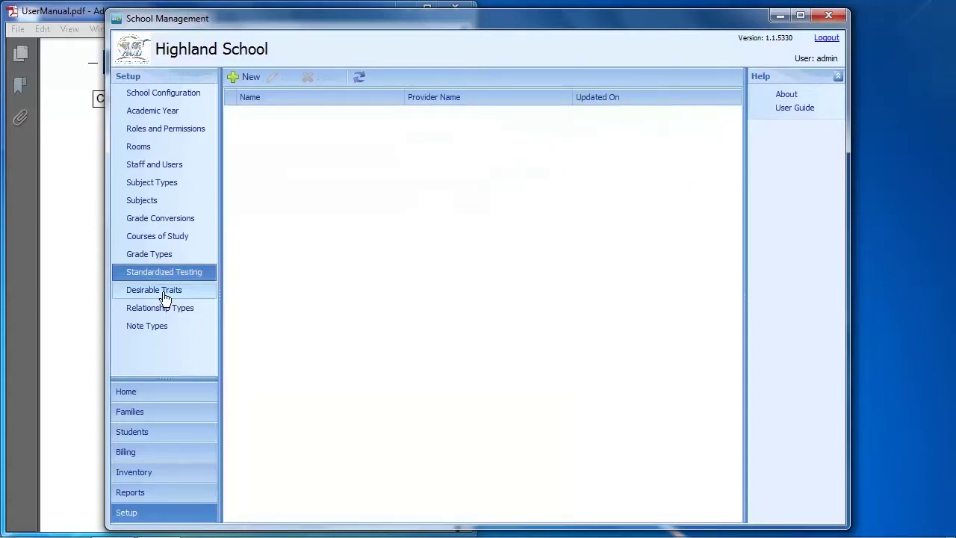
Review the Desirable Traits, Relationship Types and Note Types pages, then switch to Billing
left_click(164, 297)
left_click(175, 313)
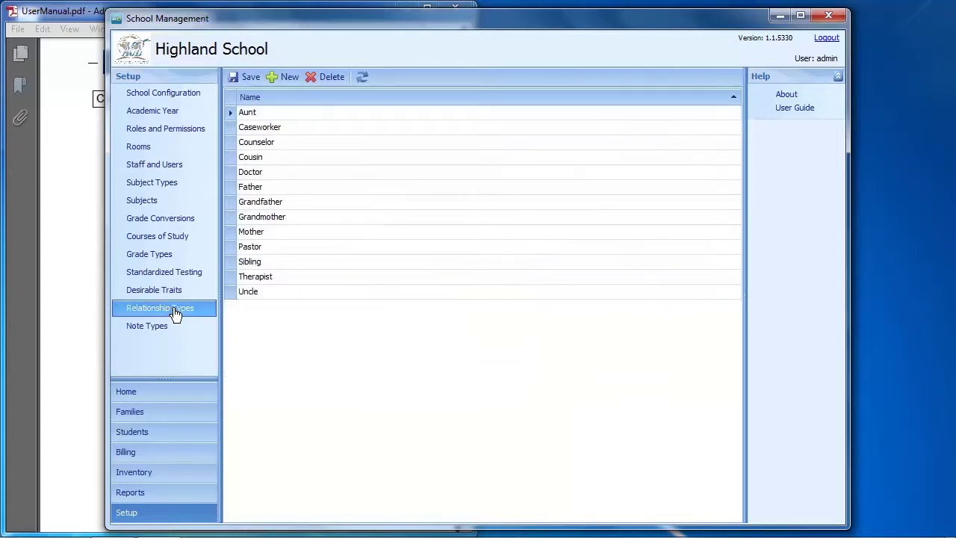
left_click(162, 328)
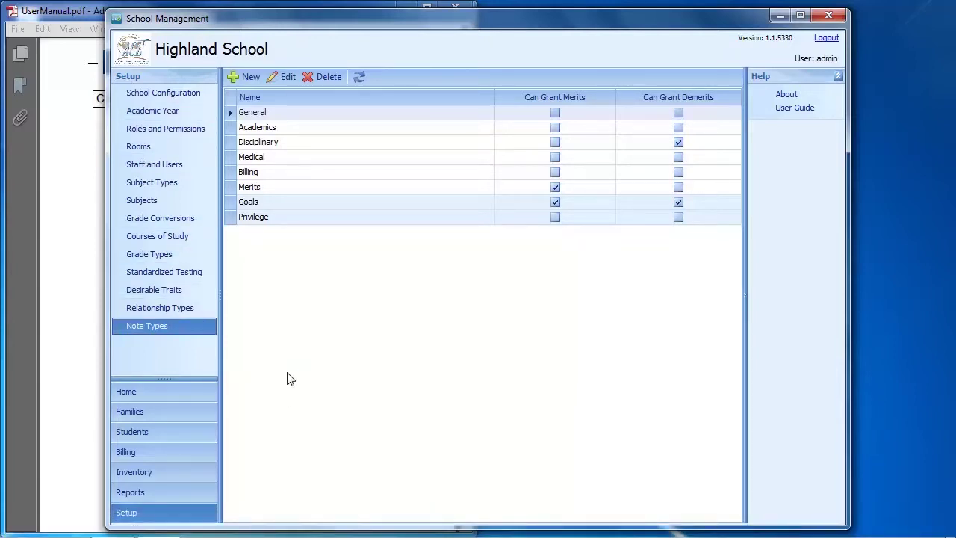
left_click(175, 459)
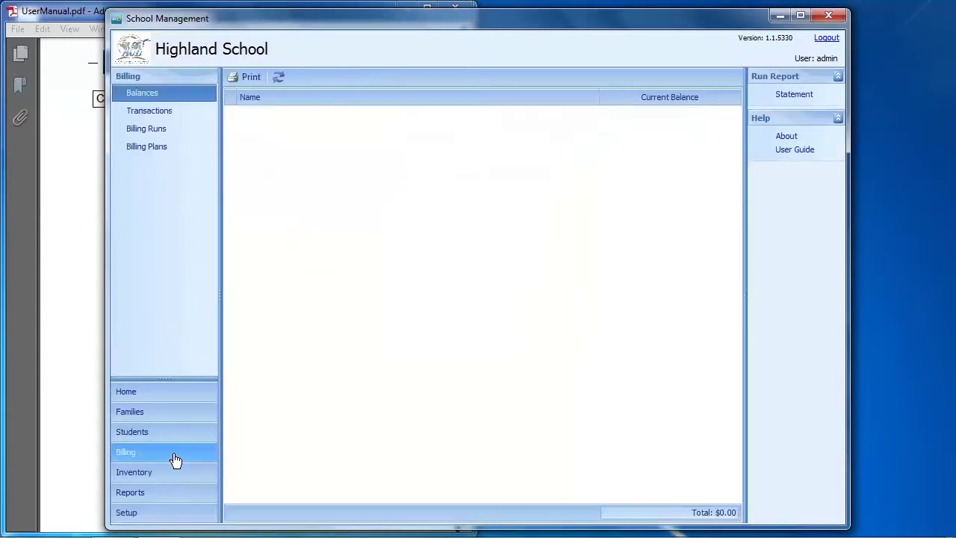
Create a new billing plan named 'Standard'
left_click(161, 149)
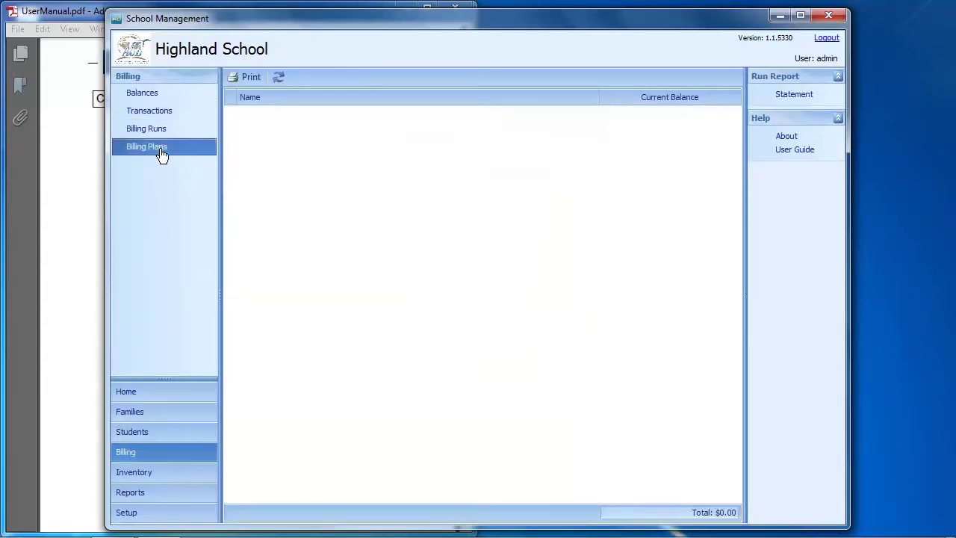
left_click(246, 76)
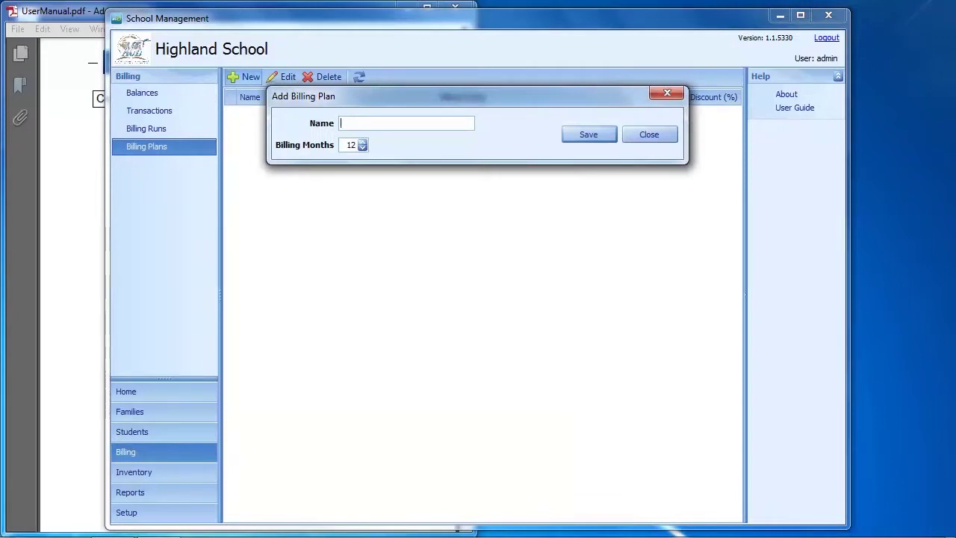
type("Standard")
left_click(603, 131)
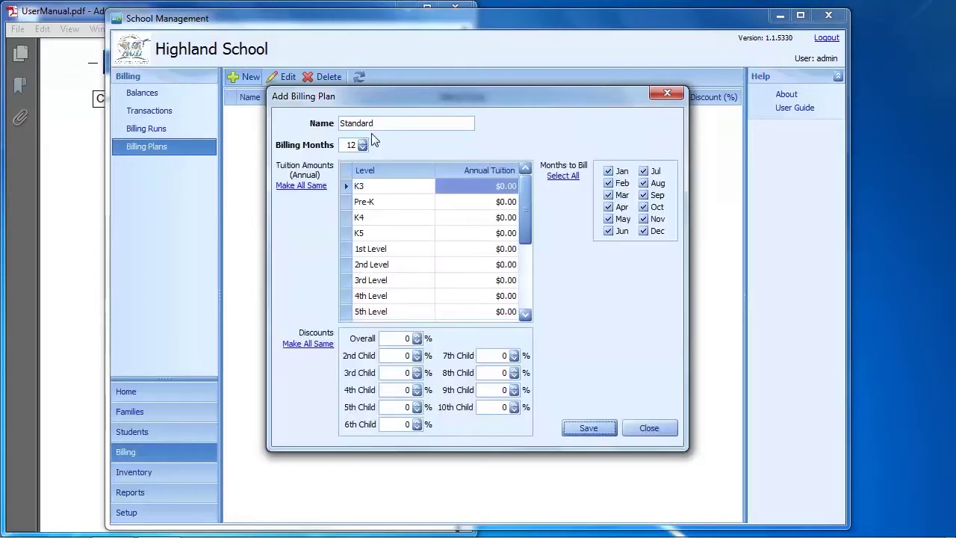
Set $2,000.00 annual tuition for every grade level and stop billing in July and August
left_click(479, 184)
type("2000.")
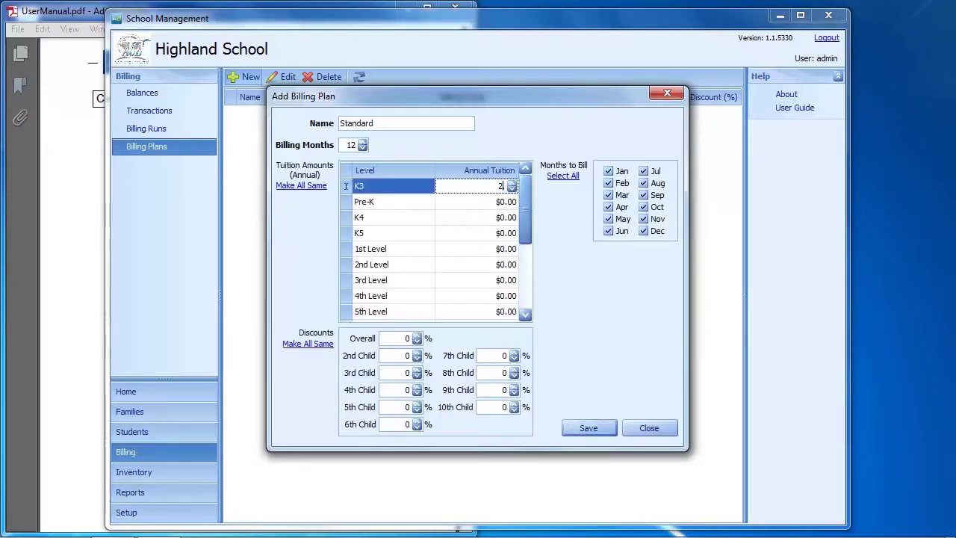
left_click(313, 191)
left_click(312, 187)
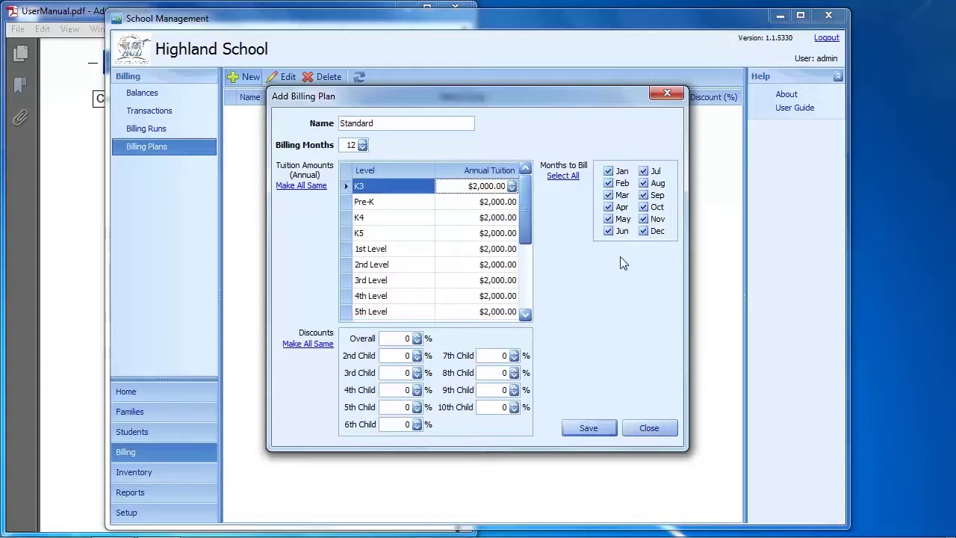
left_click(647, 173)
left_click(647, 184)
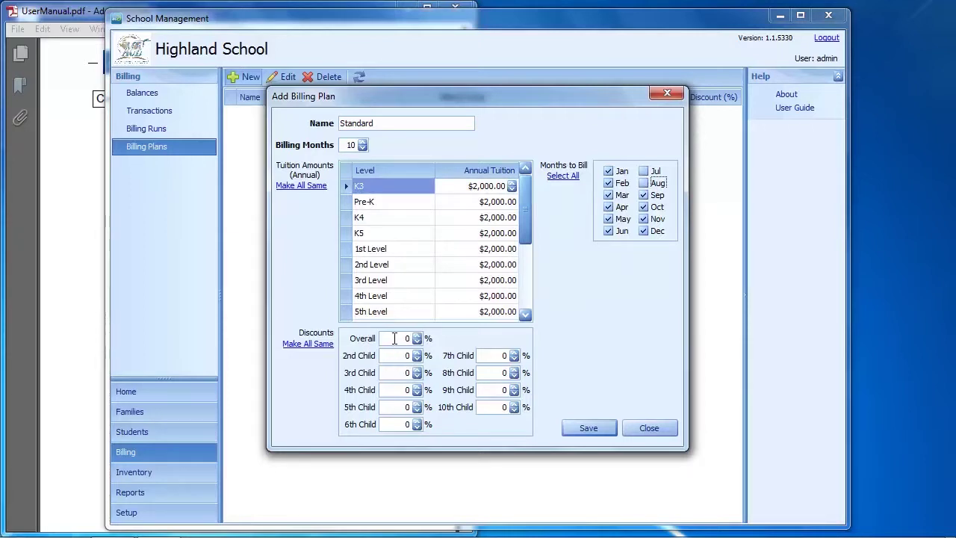
Set sibling discounts of 10 for the 2nd child and 15 for the 3rd, then save the plan
left_click(397, 355)
type("10.")
left_click(401, 373)
type("15.")
left_click(593, 426)
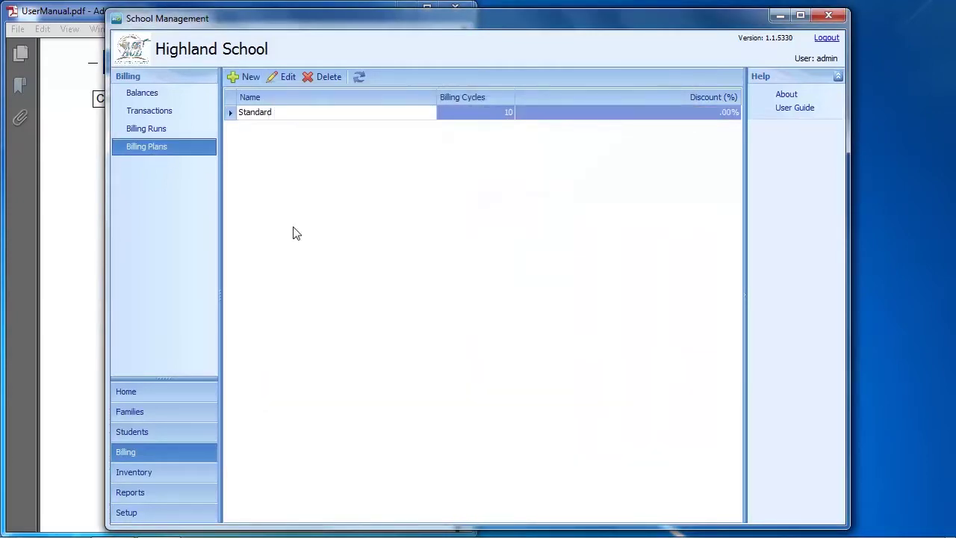
Bring the UserManual.pdf window in Adobe Reader to the front
left_click(66, 192)
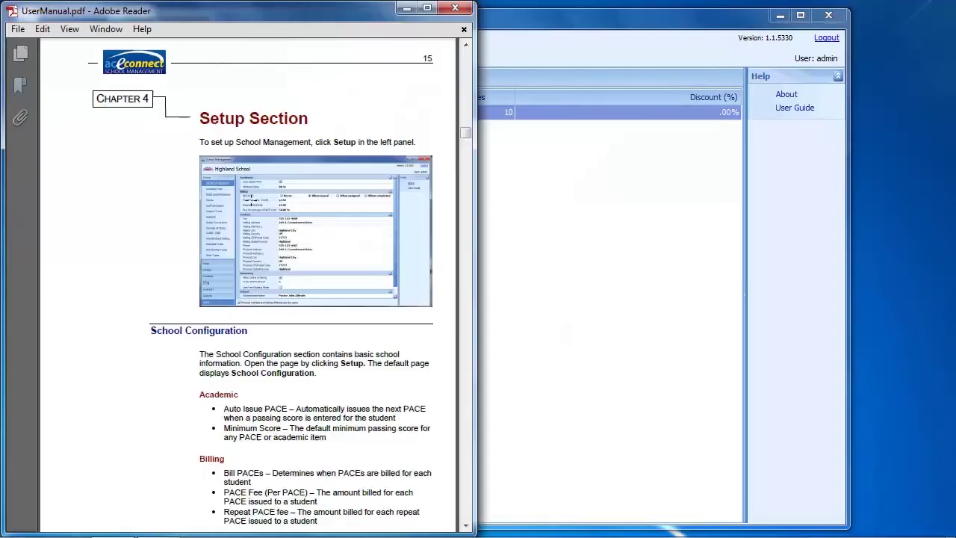